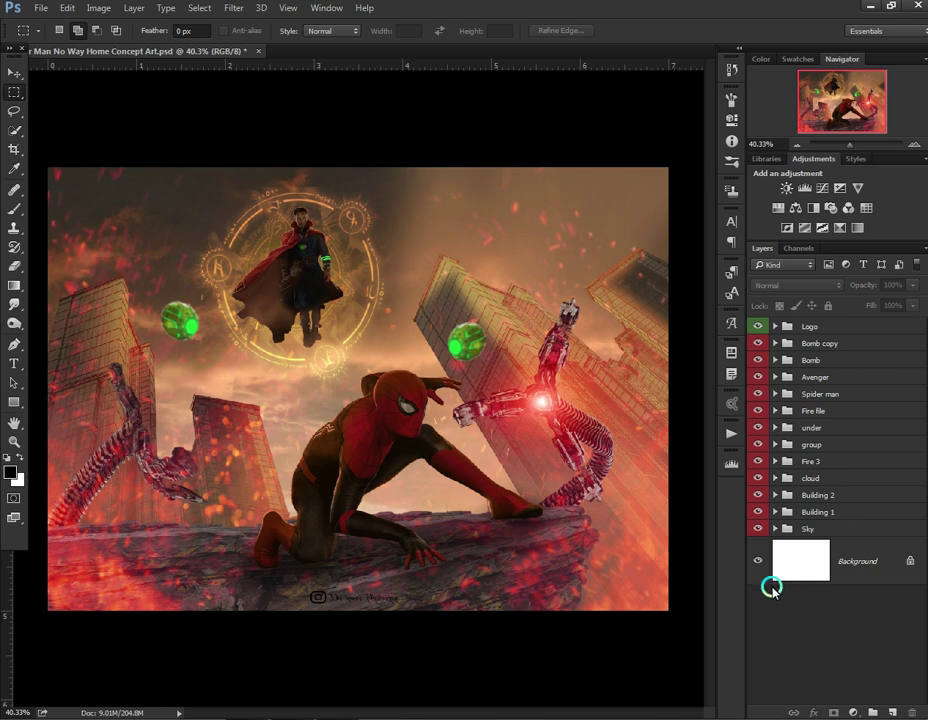
Stamp all visible layers into a new merged Layer 28 at the top of the stack.
key(ctrl+shift+e)
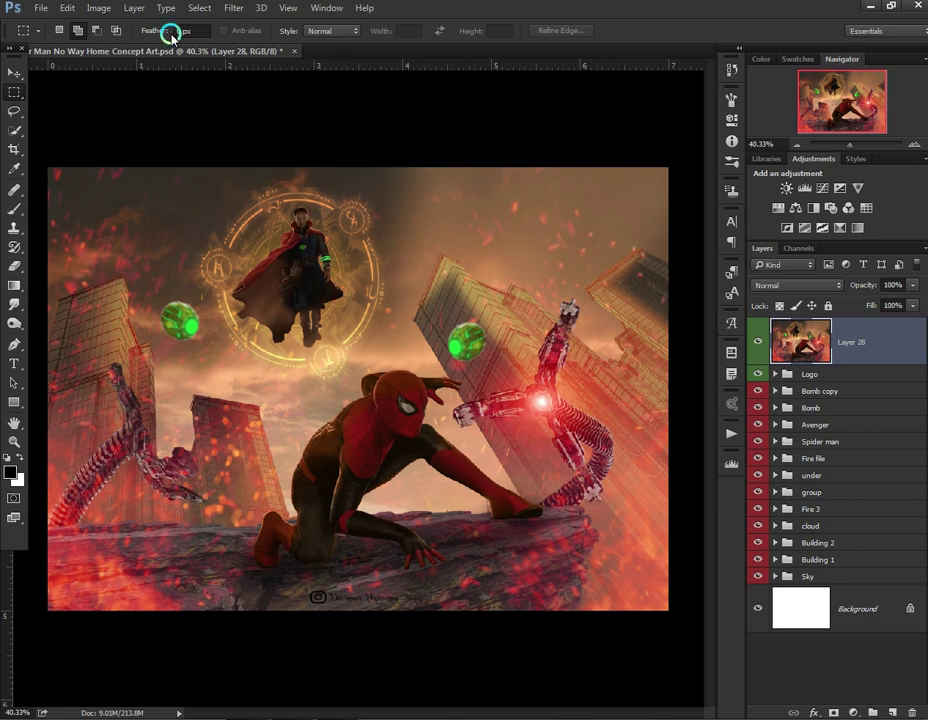
Launch Color Efex Pro 4 from the Nik Collection filters on the merged layer.
click(236, 8)
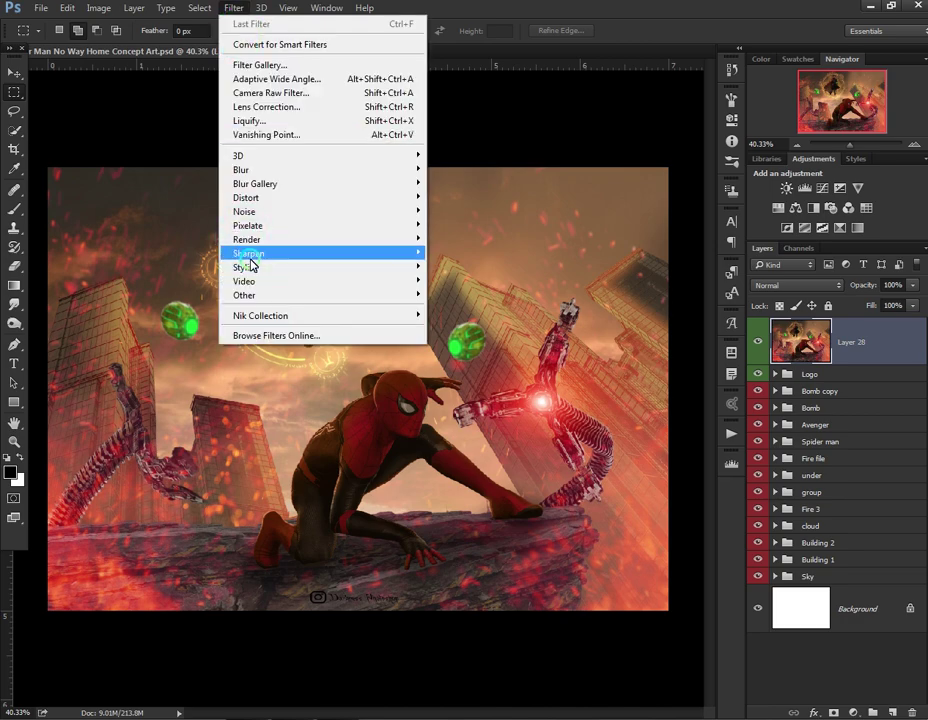
click(258, 316)
click(472, 328)
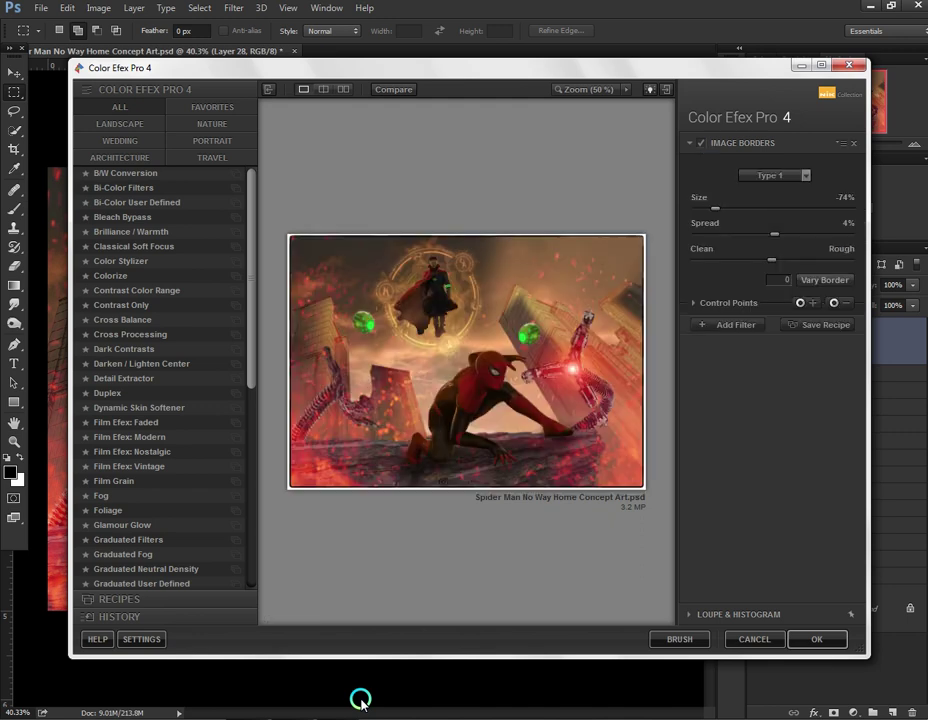
Try Bi-Color Filters with lower opacity and blend and a nudged vertical shift, then preview Bleach Bypass.
click(130, 173)
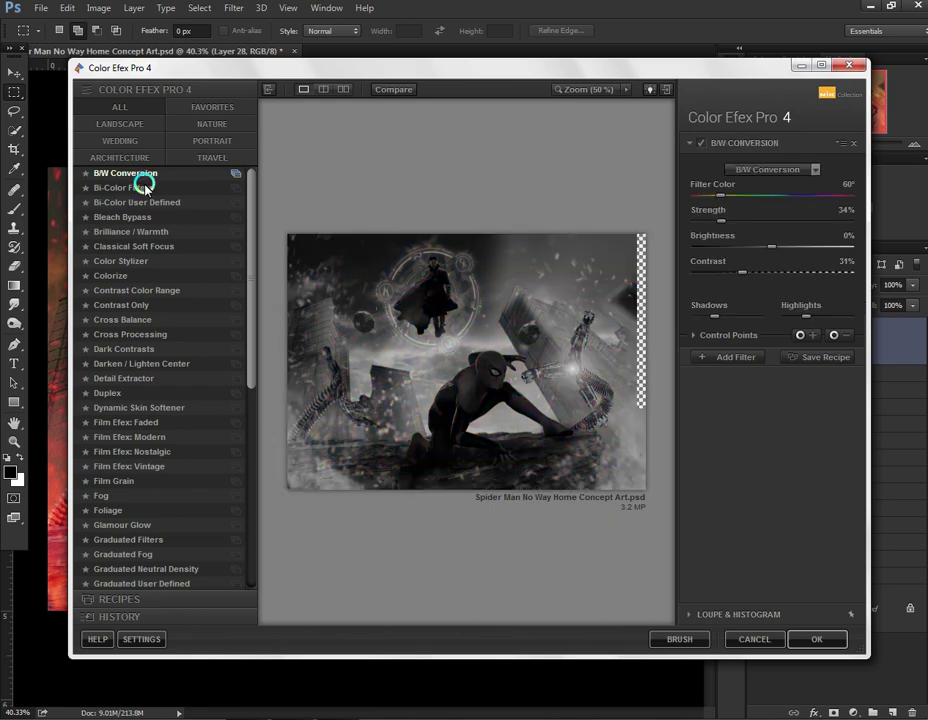
click(146, 188)
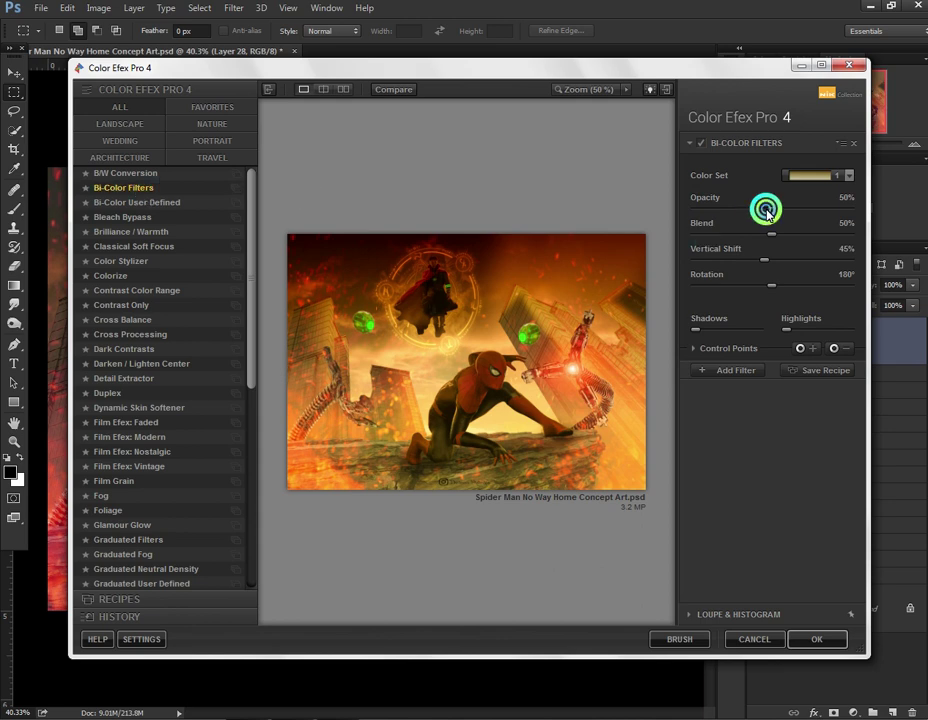
mouse_move(760, 213)
mouse_down()
mouse_move(690, 218)
mouse_move(831, 216)
mouse_move(718, 216)
mouse_move(801, 237)
mouse_move(765, 240)
mouse_up()
click(777, 240)
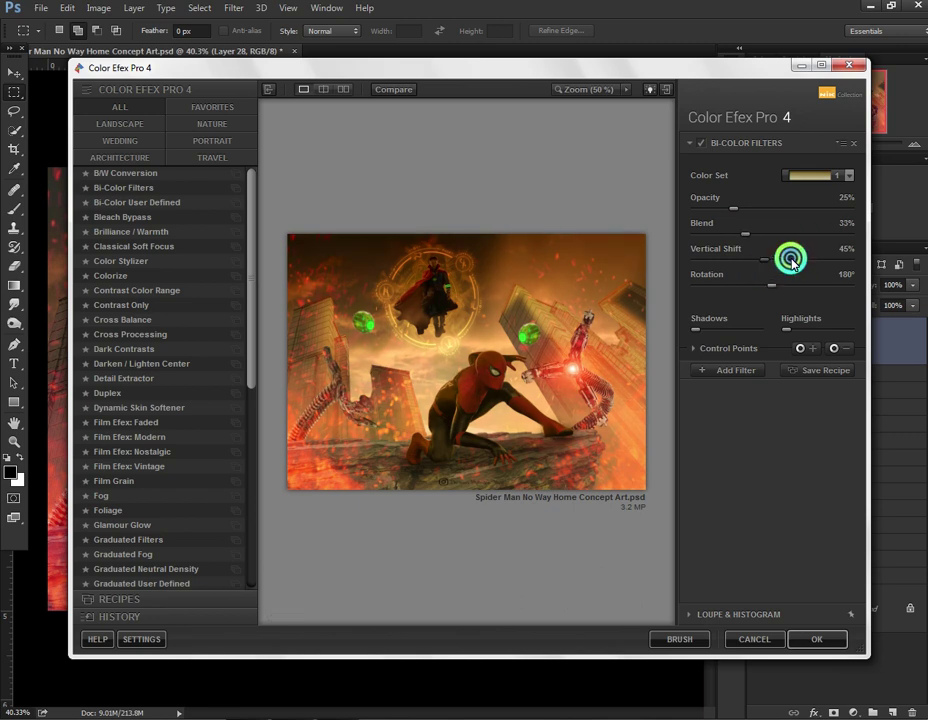
drag(790, 260, 774, 257)
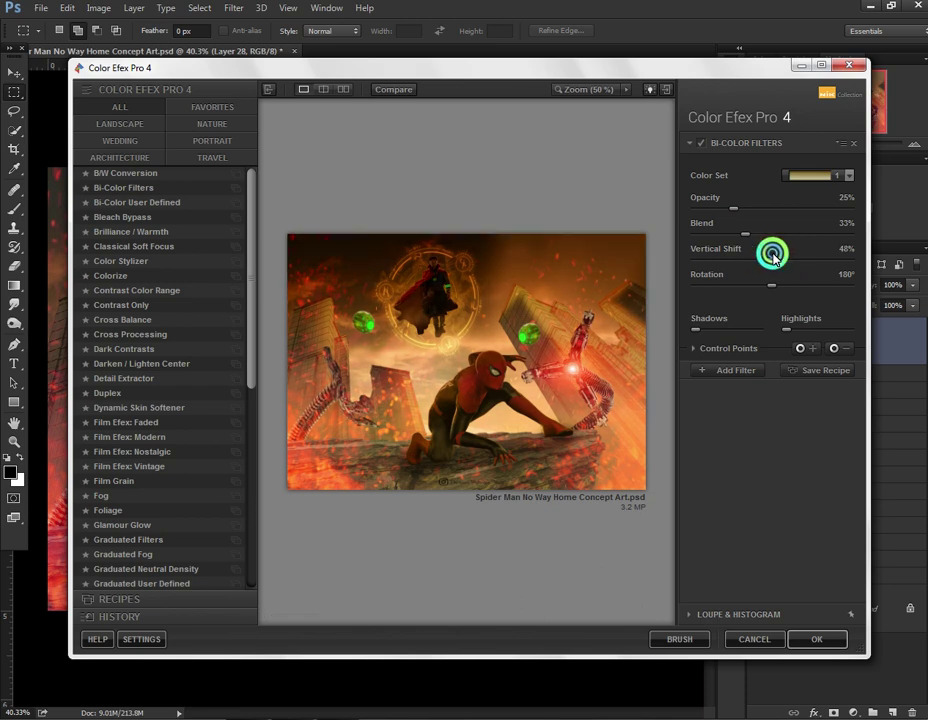
drag(773, 257, 770, 257)
click(151, 214)
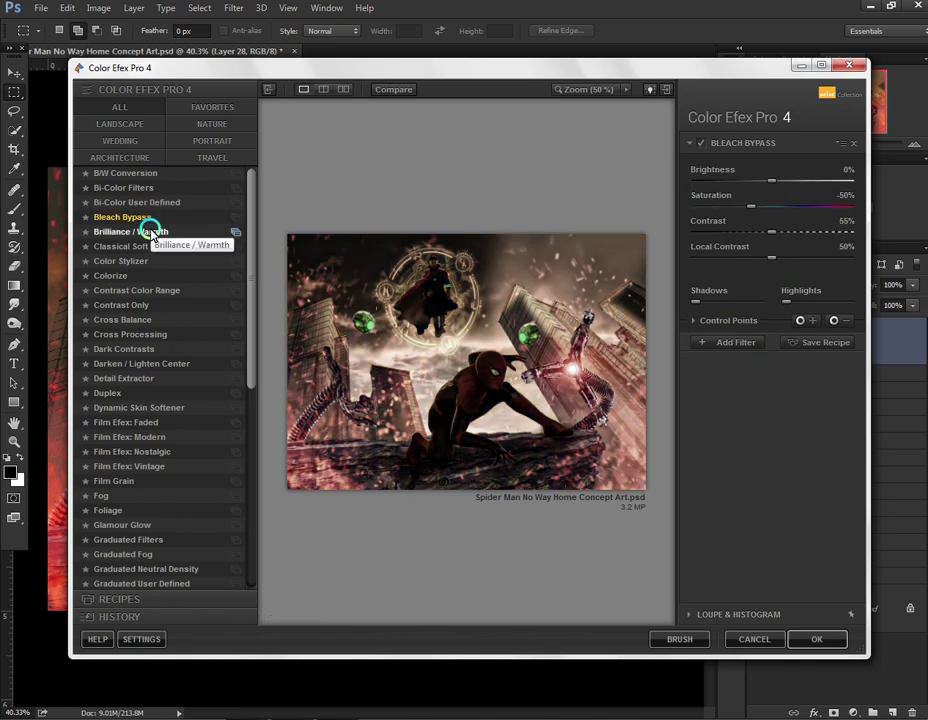
Preview Classical Soft Focus, Colorize, Contrast Color Range, Contrast Only, Cross Balance and Cross Processing.
click(147, 245)
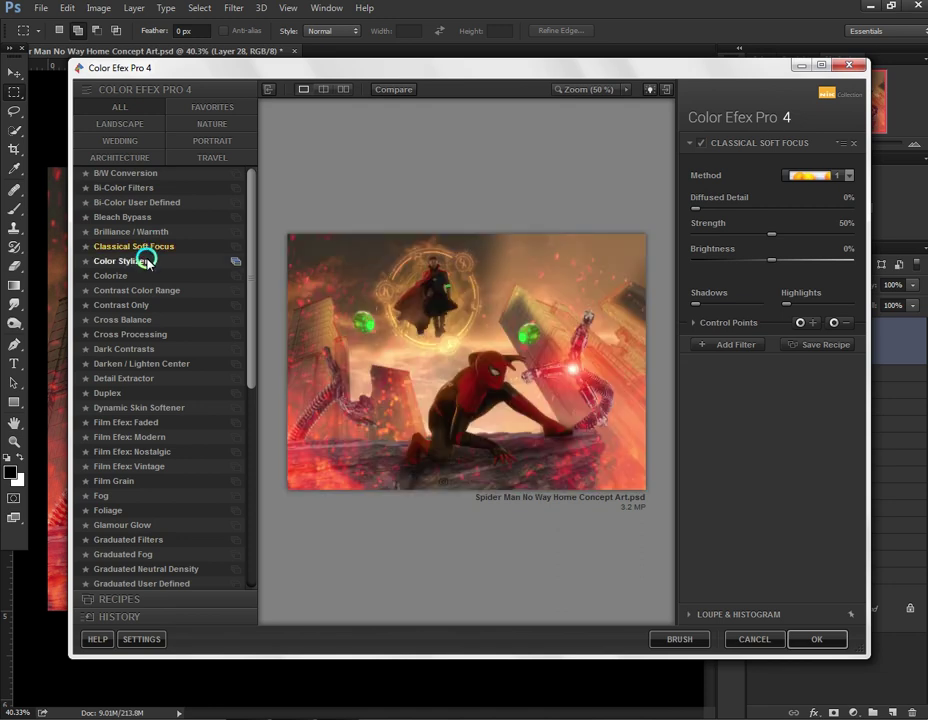
click(143, 274)
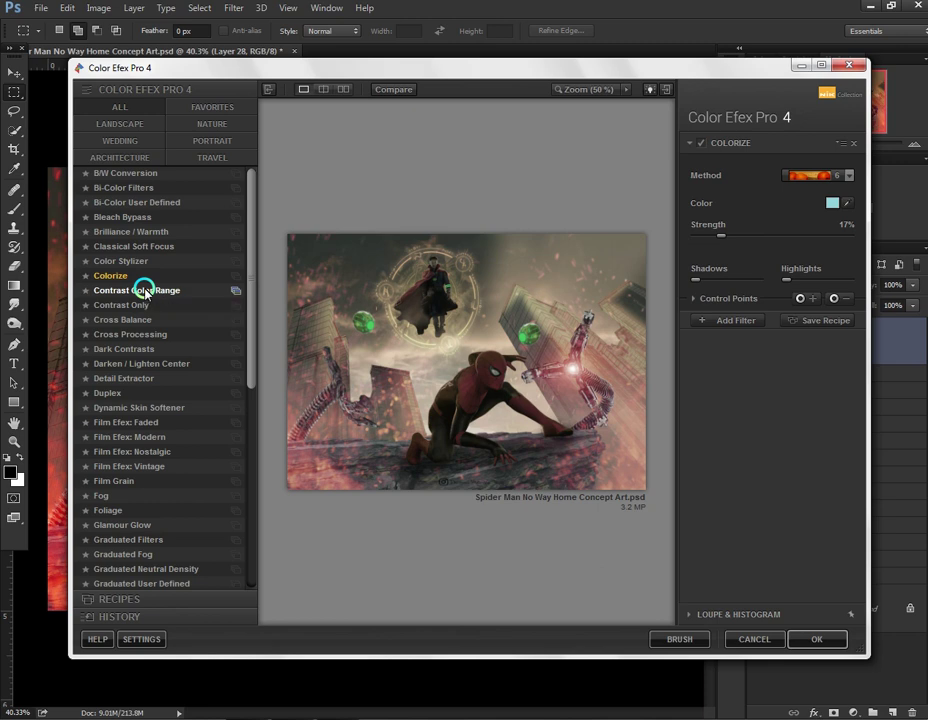
click(145, 290)
click(146, 305)
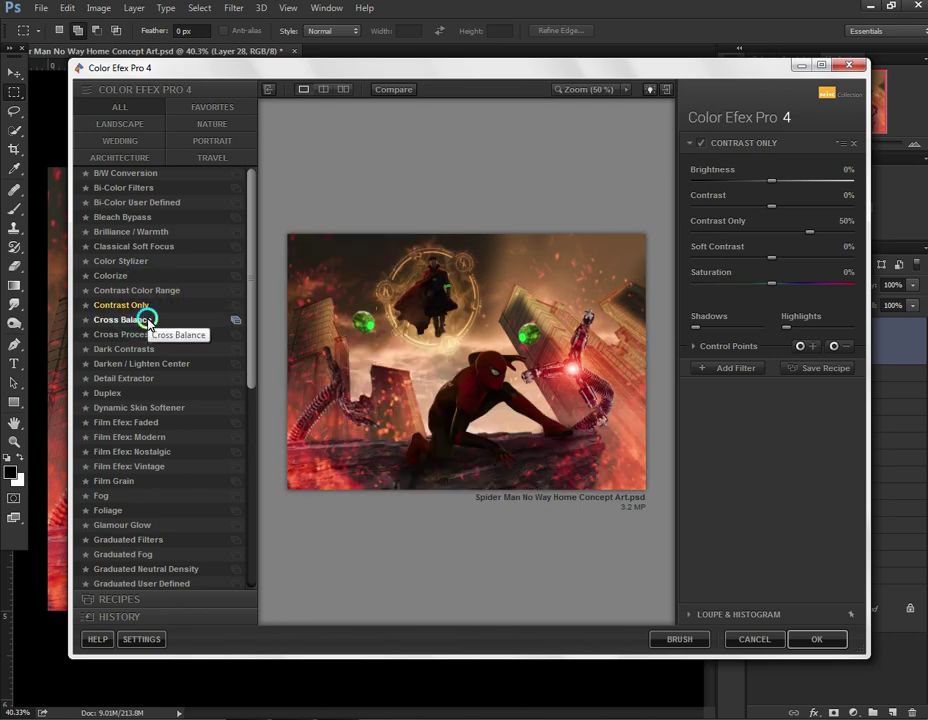
click(148, 320)
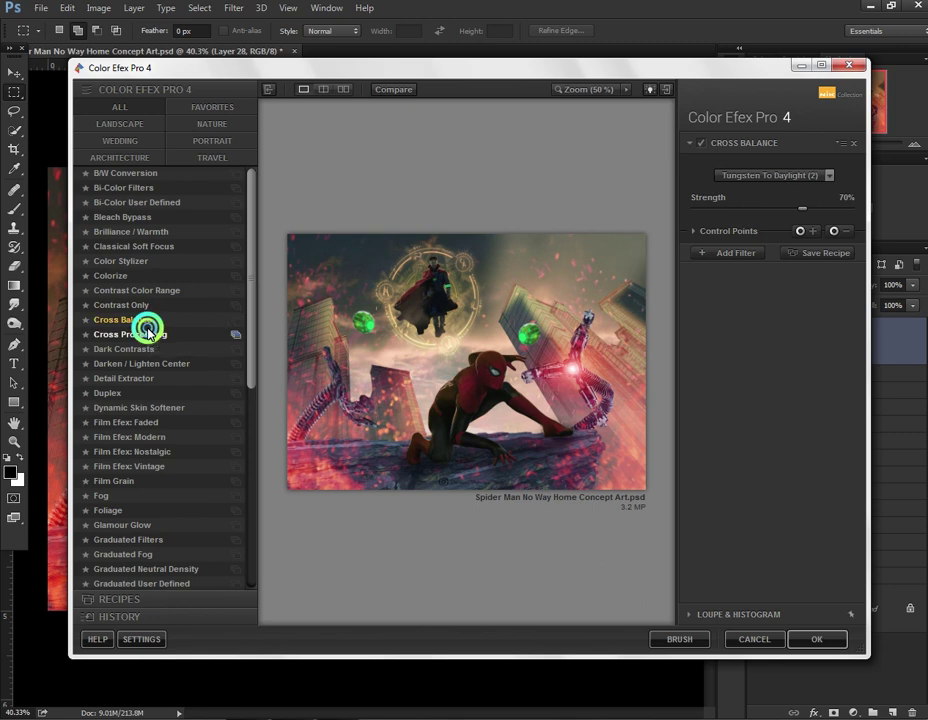
click(148, 333)
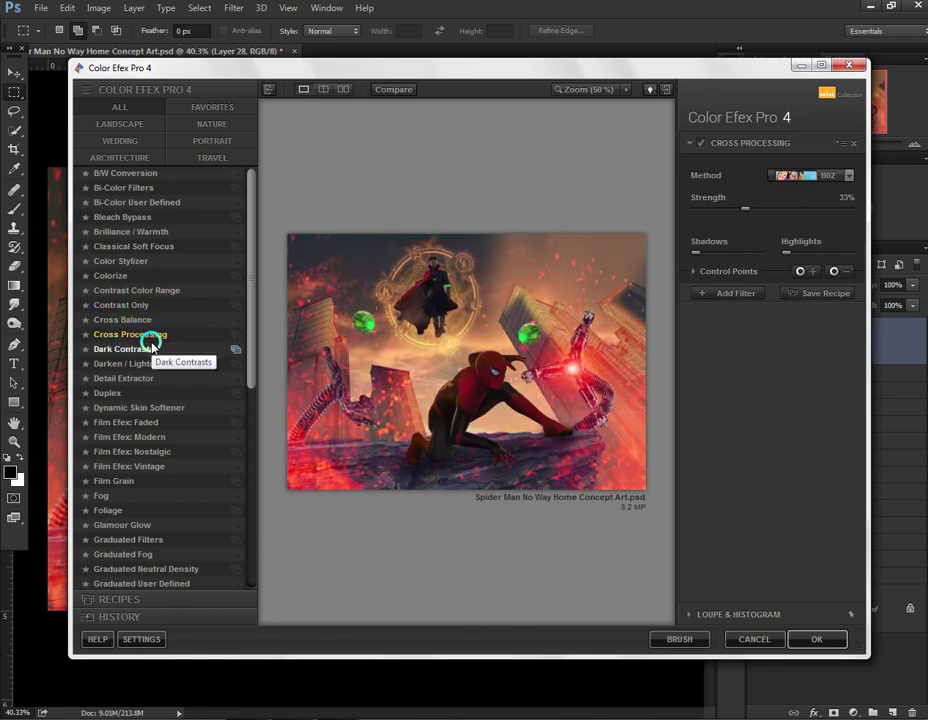
Switch the Cross Processing method from B05 to B10, then preview Darken / Lighten Center.
click(850, 176)
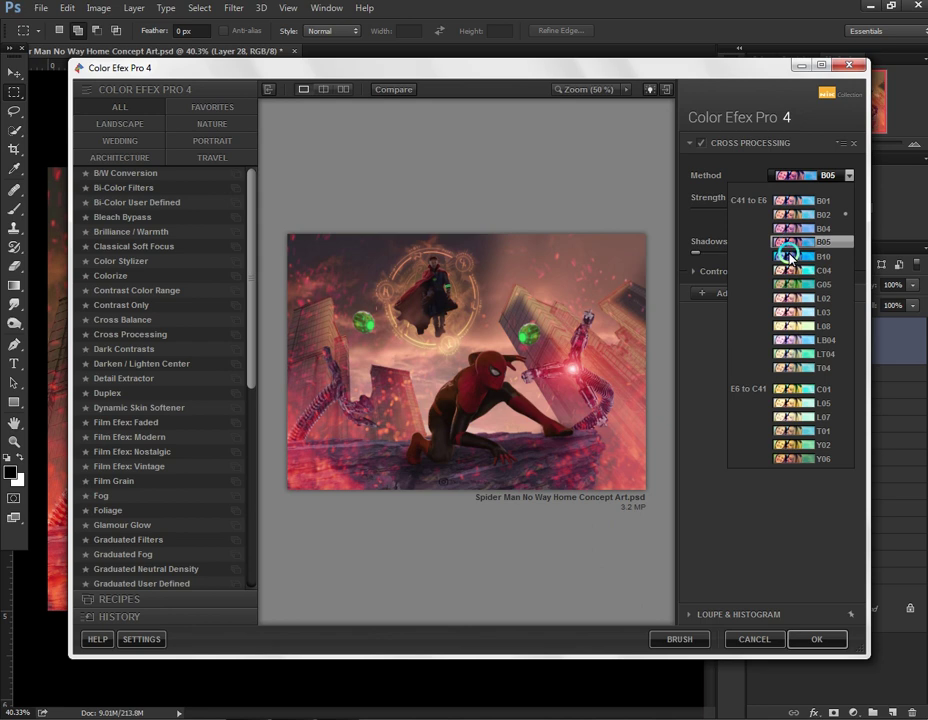
click(790, 256)
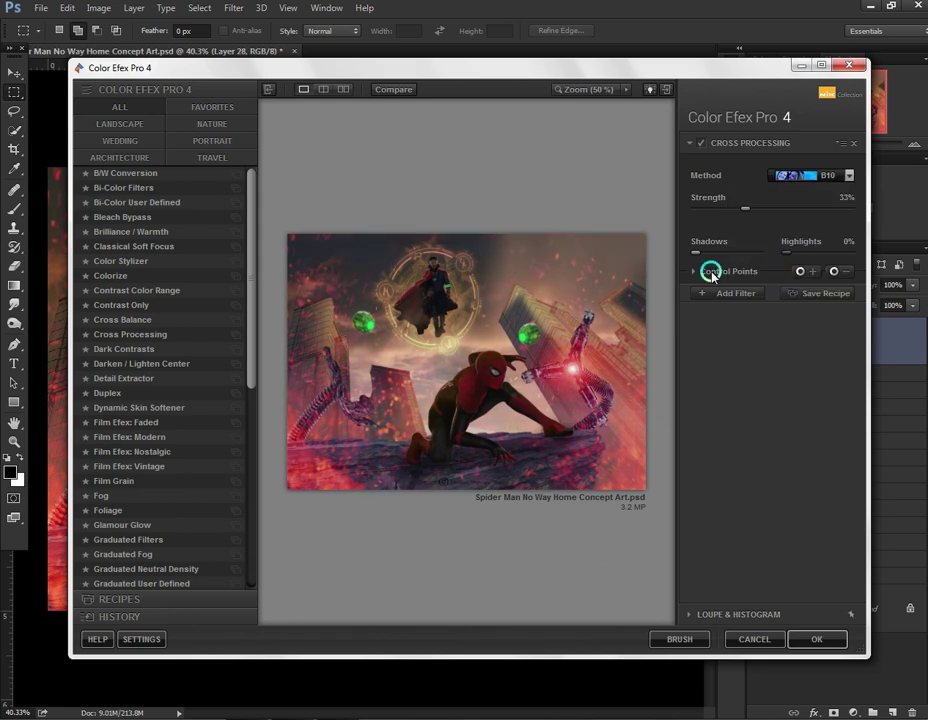
click(136, 366)
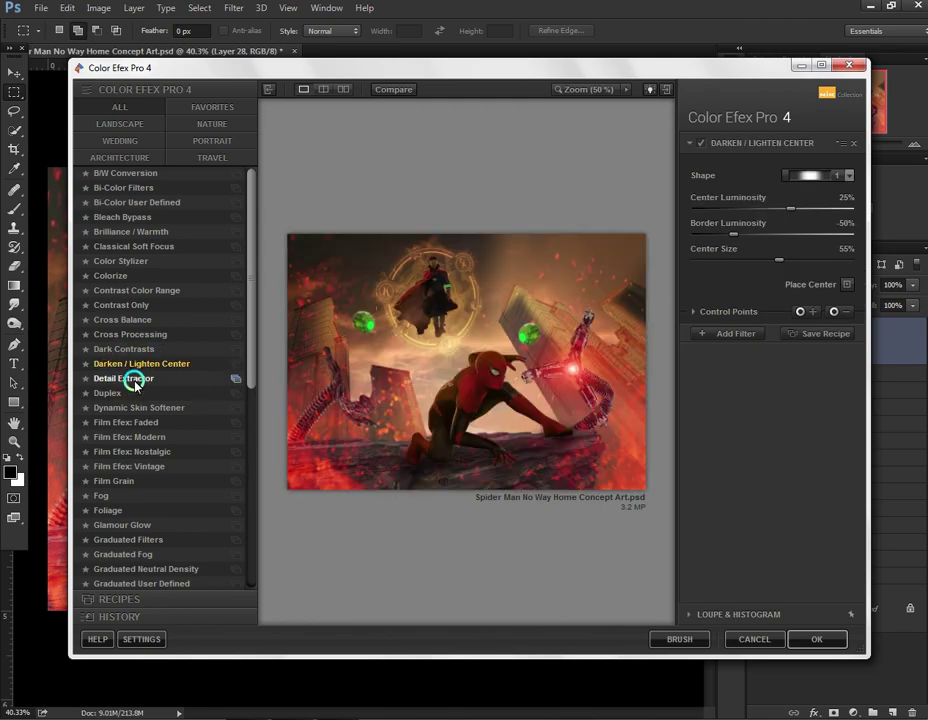
Preview Detail Extractor, Dynamic Skin Softener and Film Efex Faded, Modern, Nostalgic and Vintage.
click(134, 380)
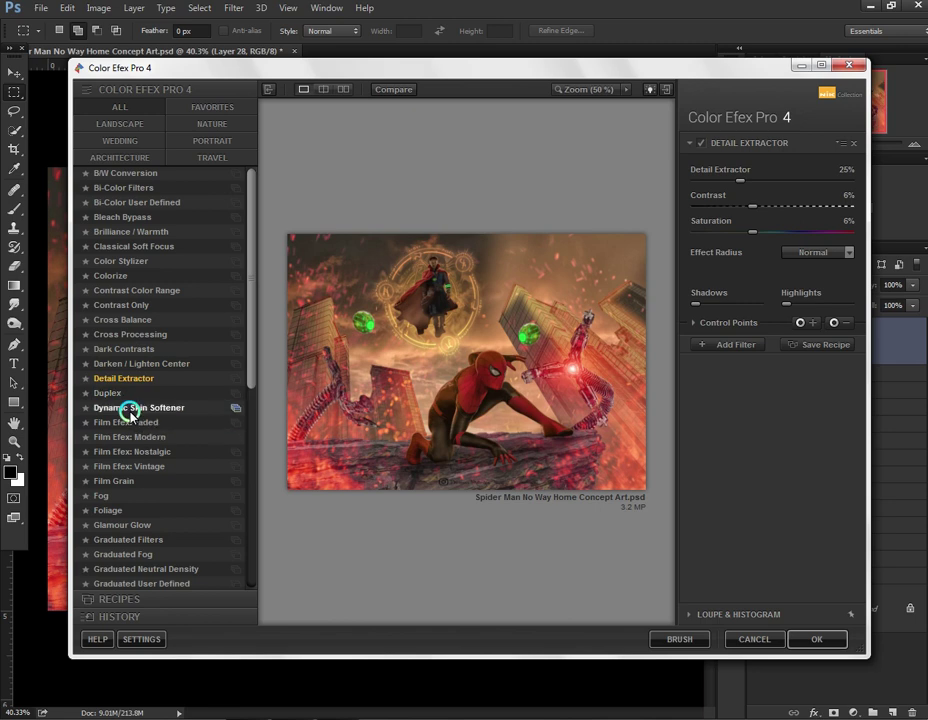
click(130, 408)
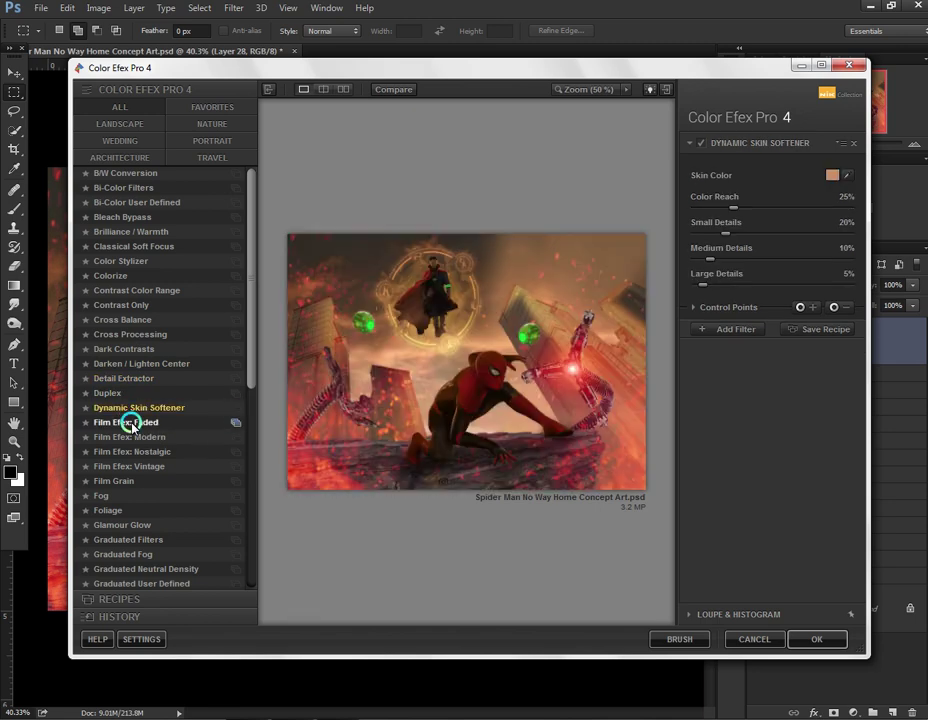
click(128, 423)
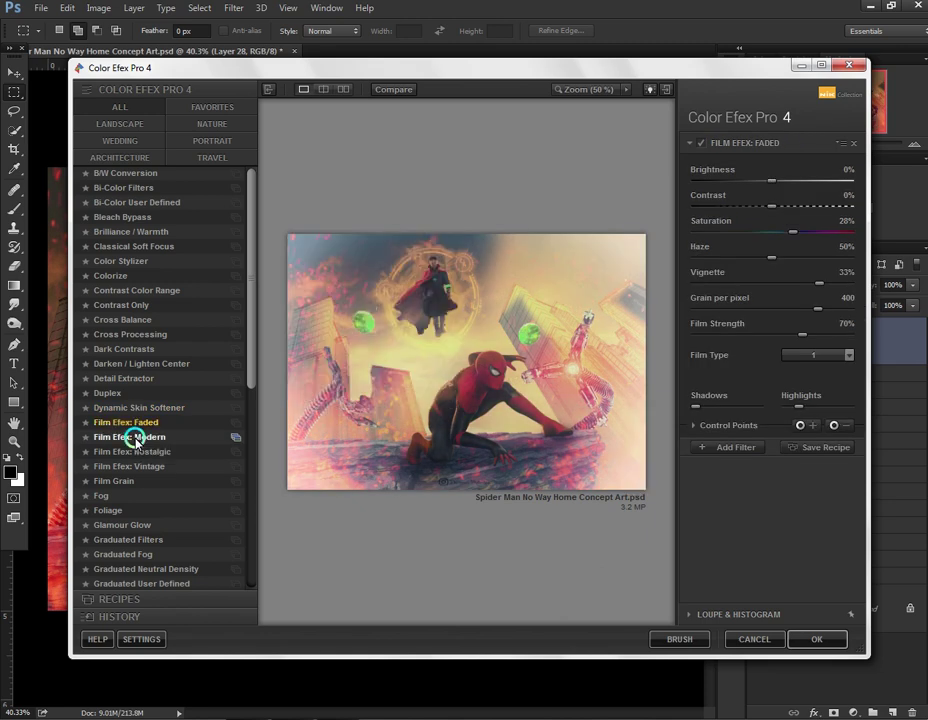
click(131, 438)
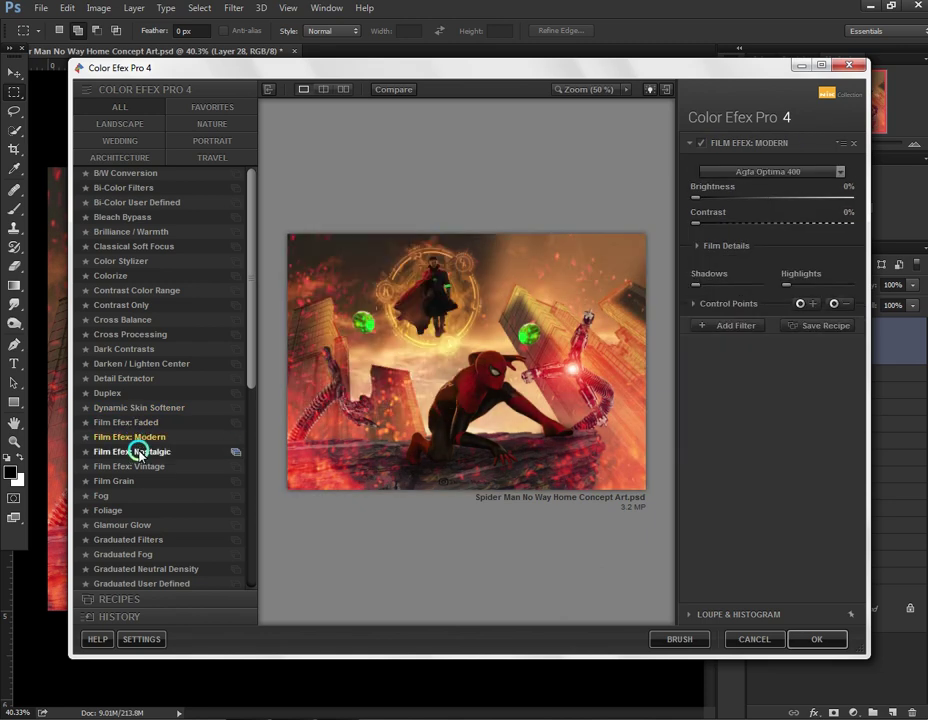
click(138, 452)
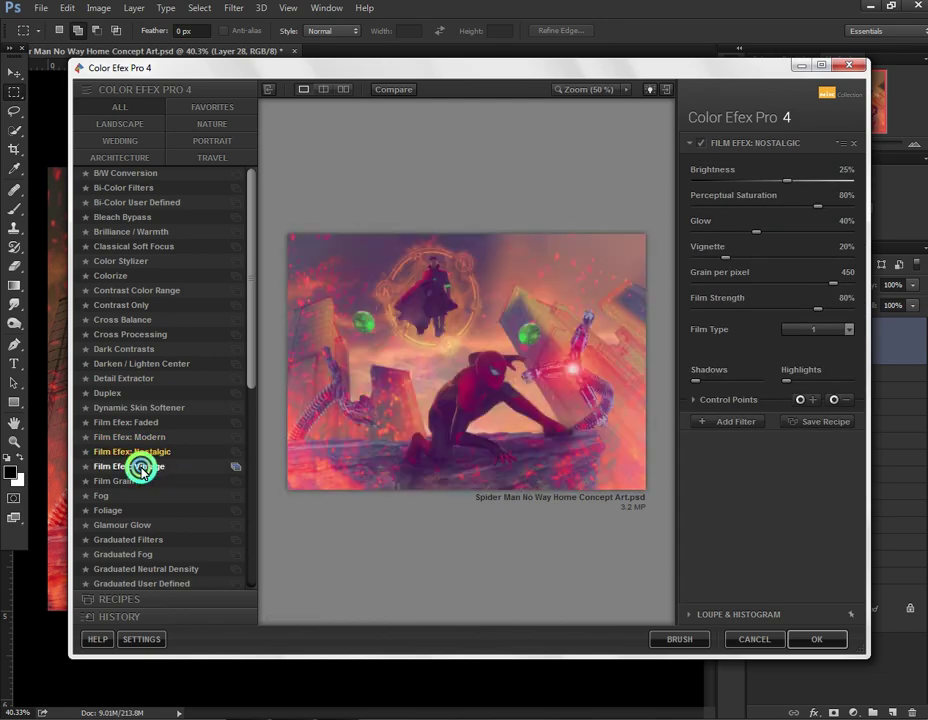
click(141, 467)
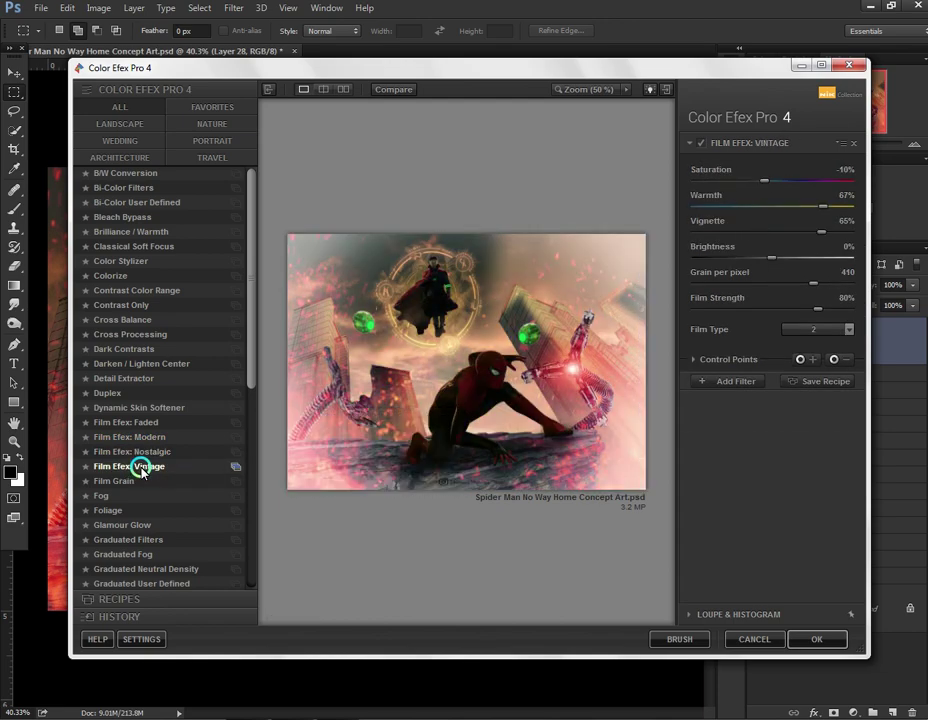
scroll(138, 464, down, 1)
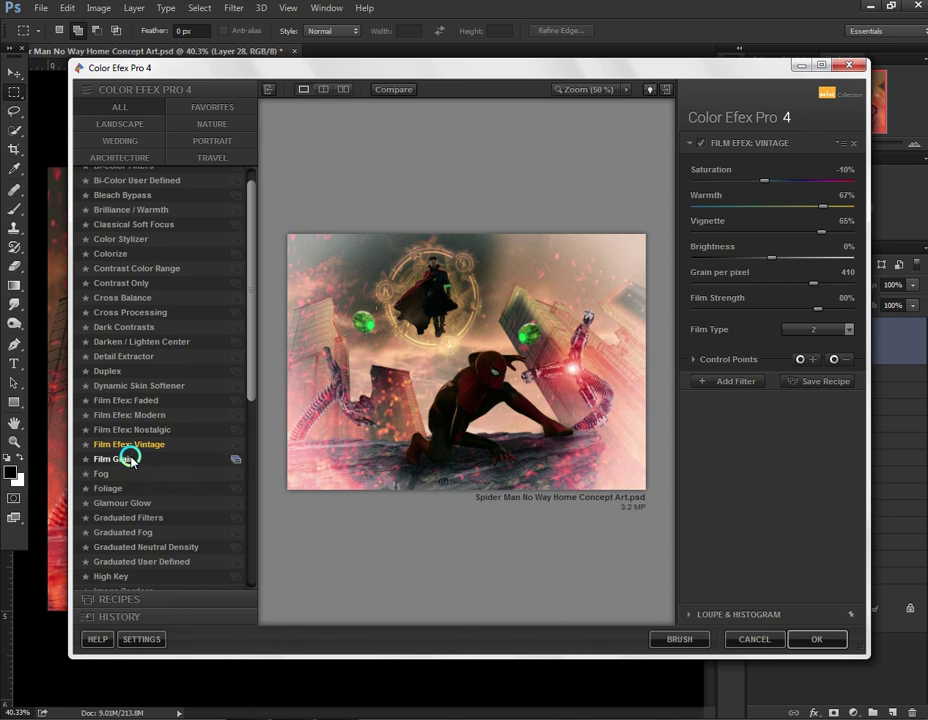
Preview Film Grain, Fog, Foliage, Glamour Glow, Graduated Filters, Graduated Fog and Graduated Neutral Density.
click(130, 458)
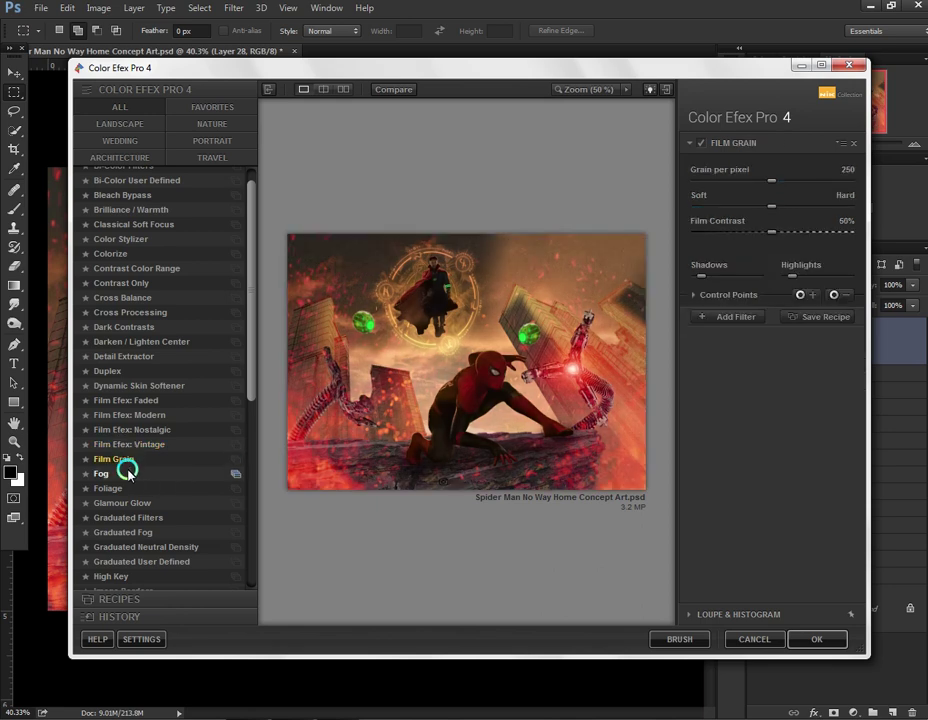
click(127, 473)
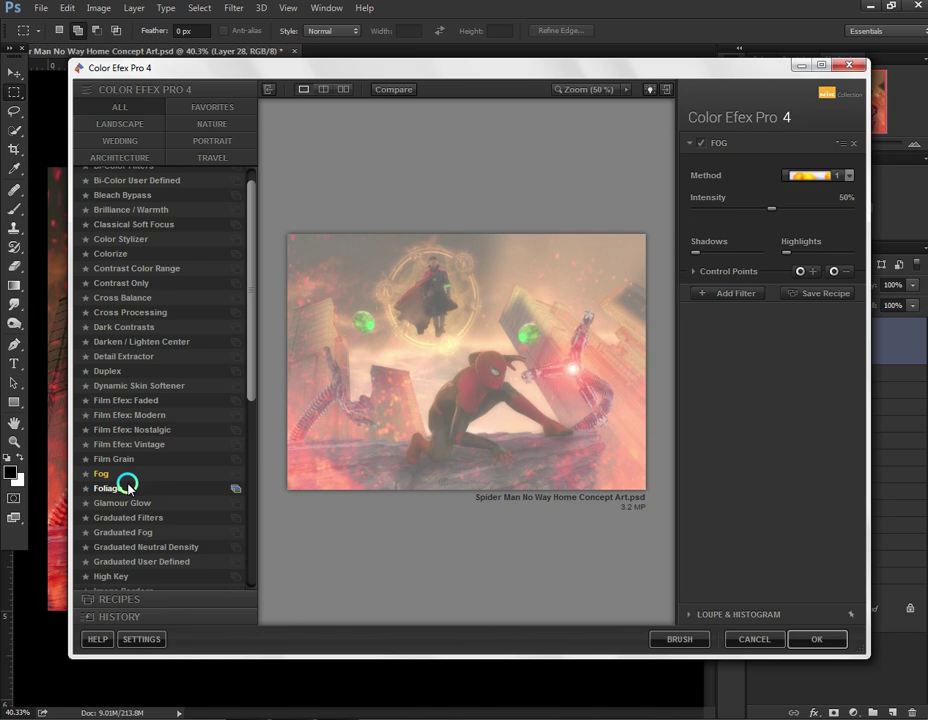
click(127, 487)
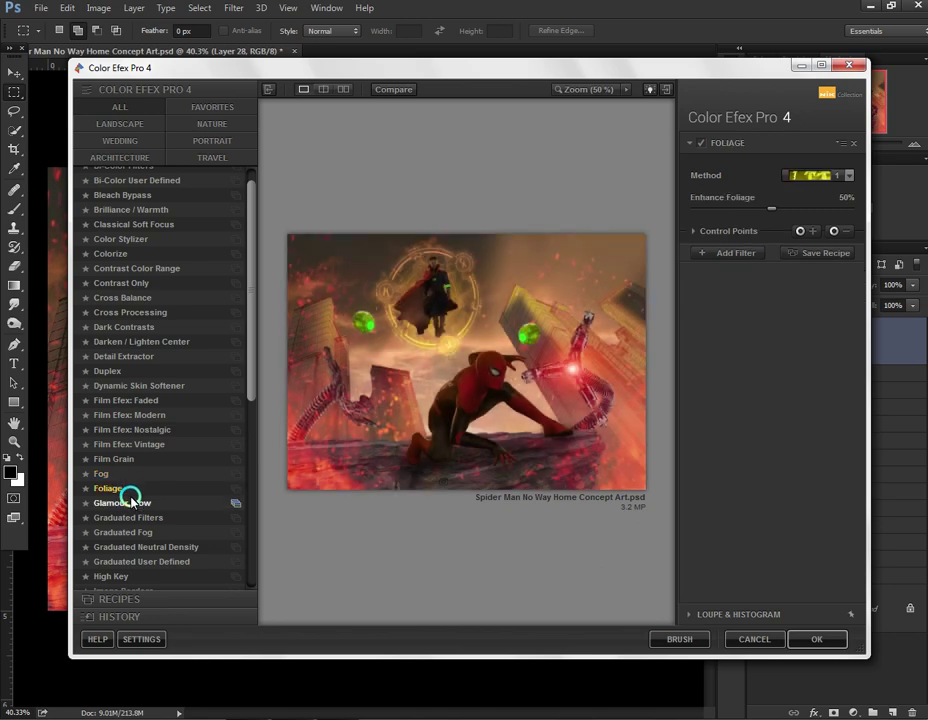
click(125, 502)
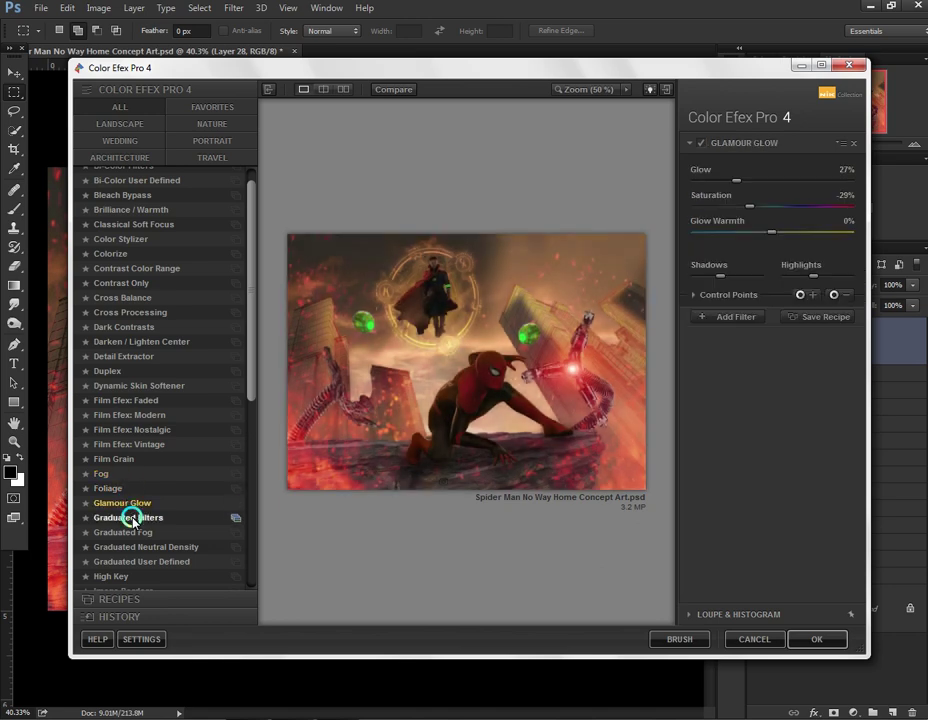
click(132, 519)
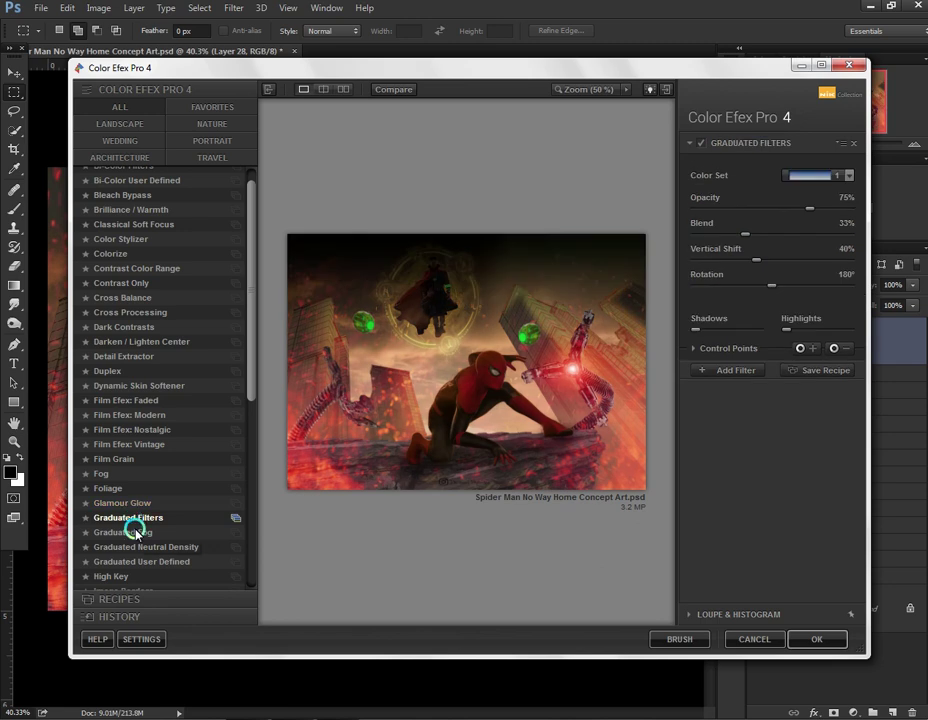
click(136, 532)
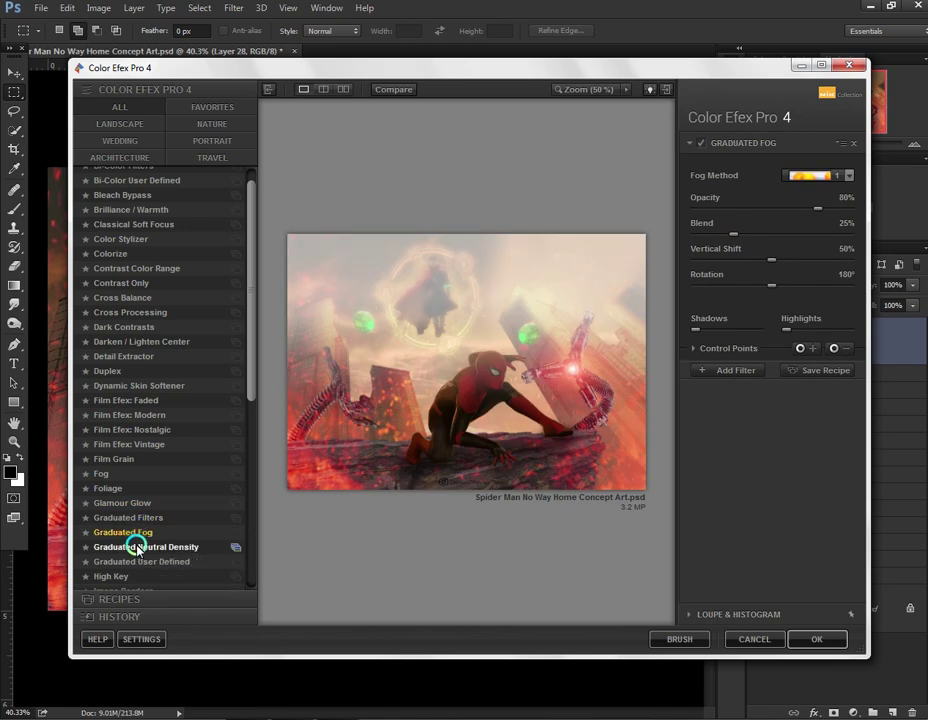
click(137, 547)
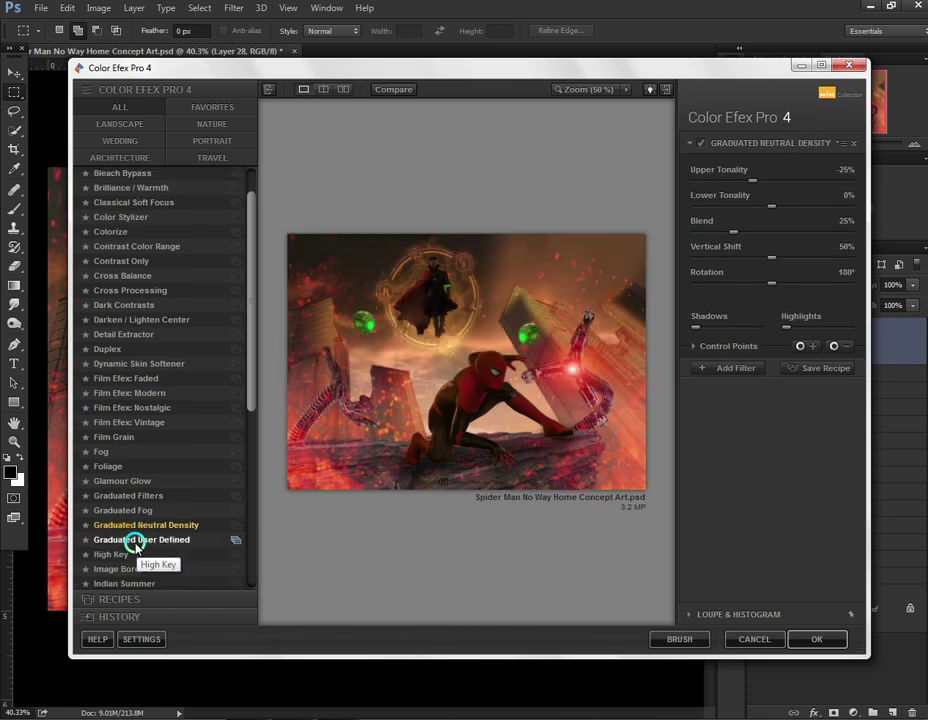
scroll(137, 545, down, 1)
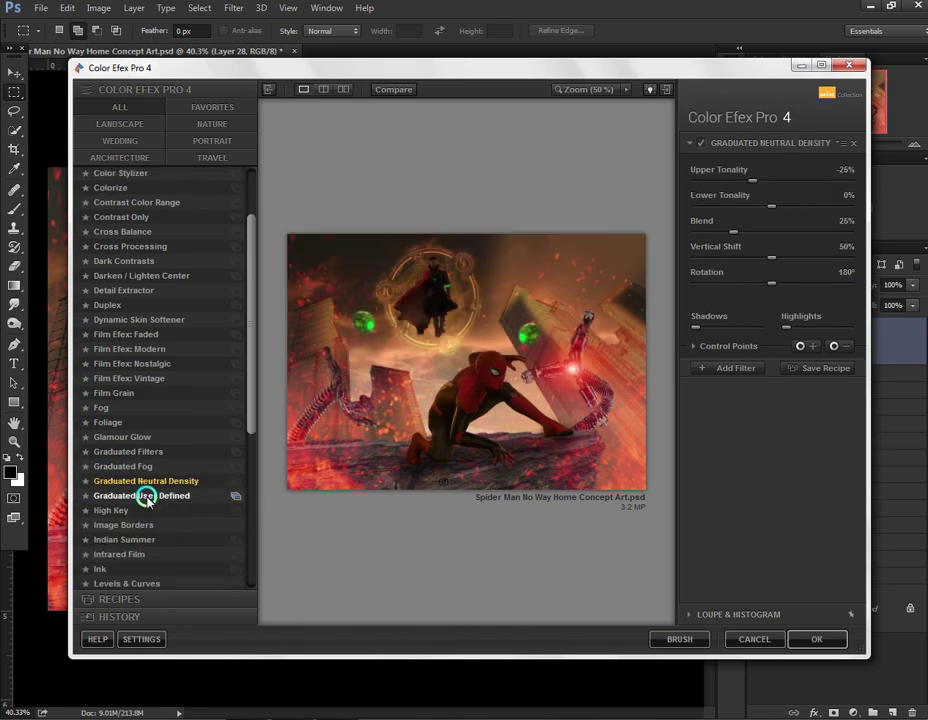
Preview Graduated User Defined, Infrared Film, Ink and Levels & Curves.
click(146, 497)
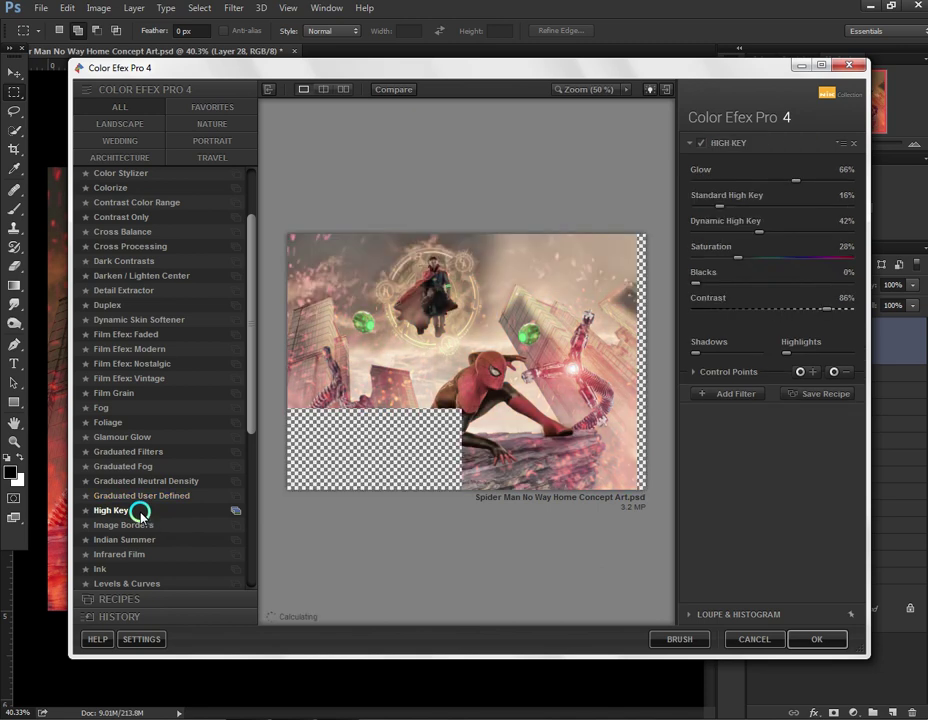
scroll(141, 515, down, 1)
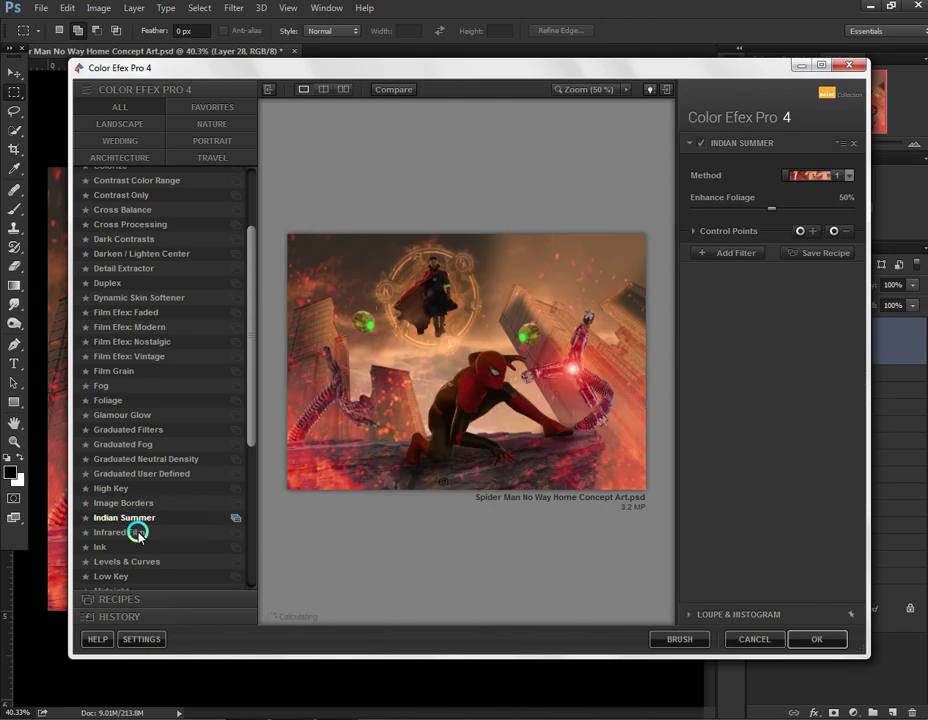
click(138, 533)
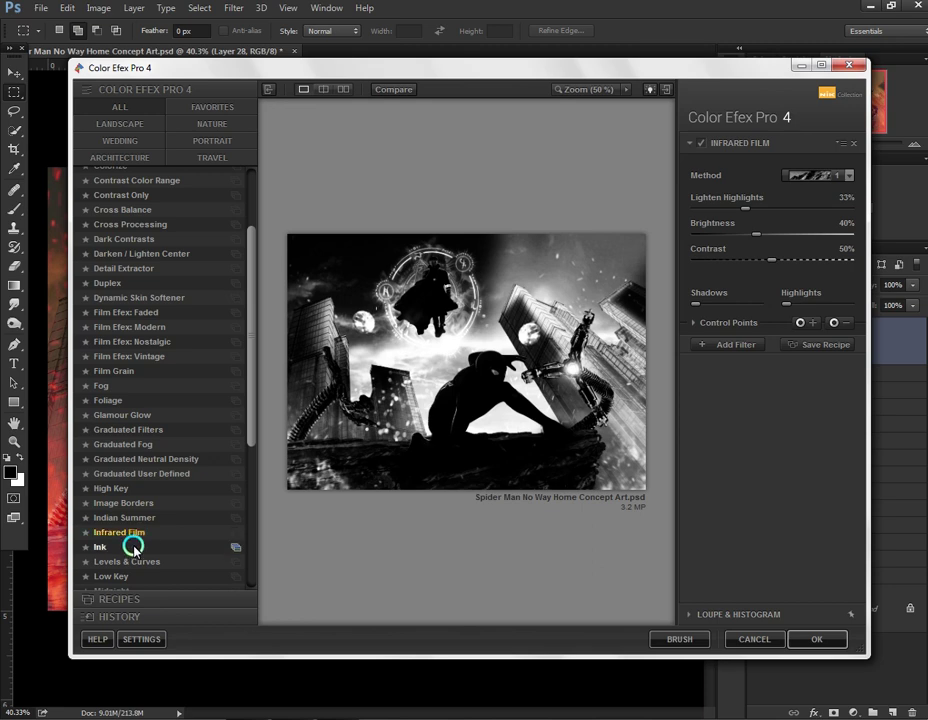
click(134, 546)
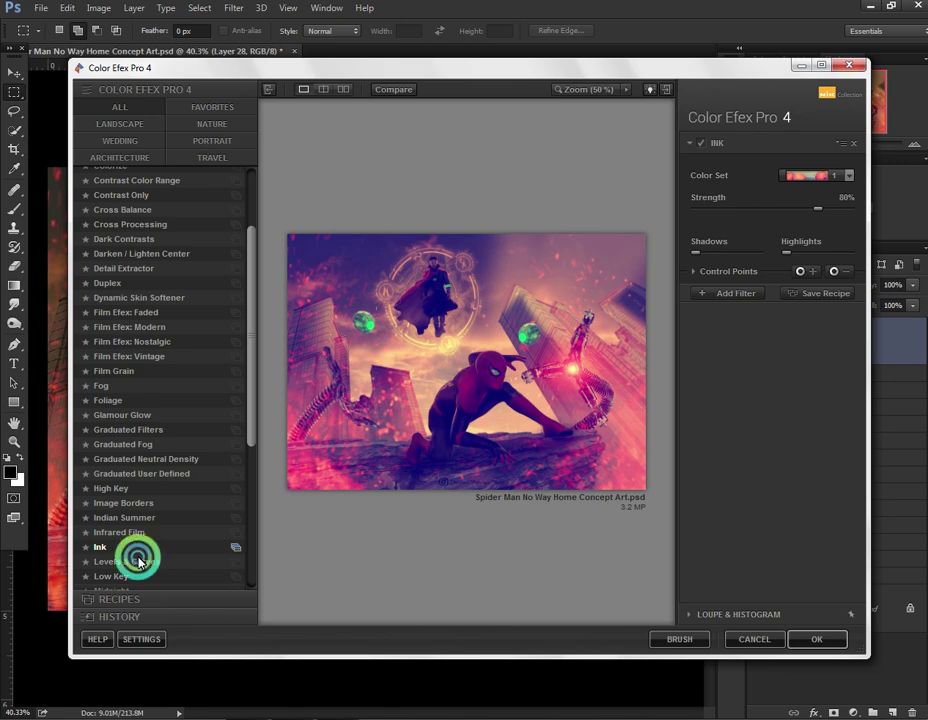
click(139, 565)
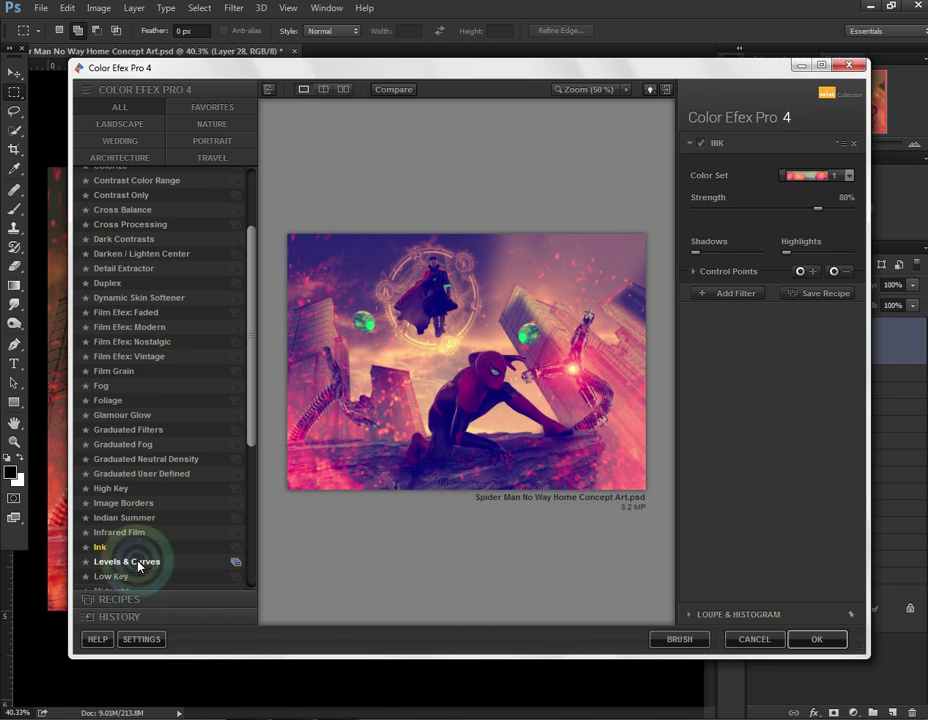
scroll(137, 563, down, 1)
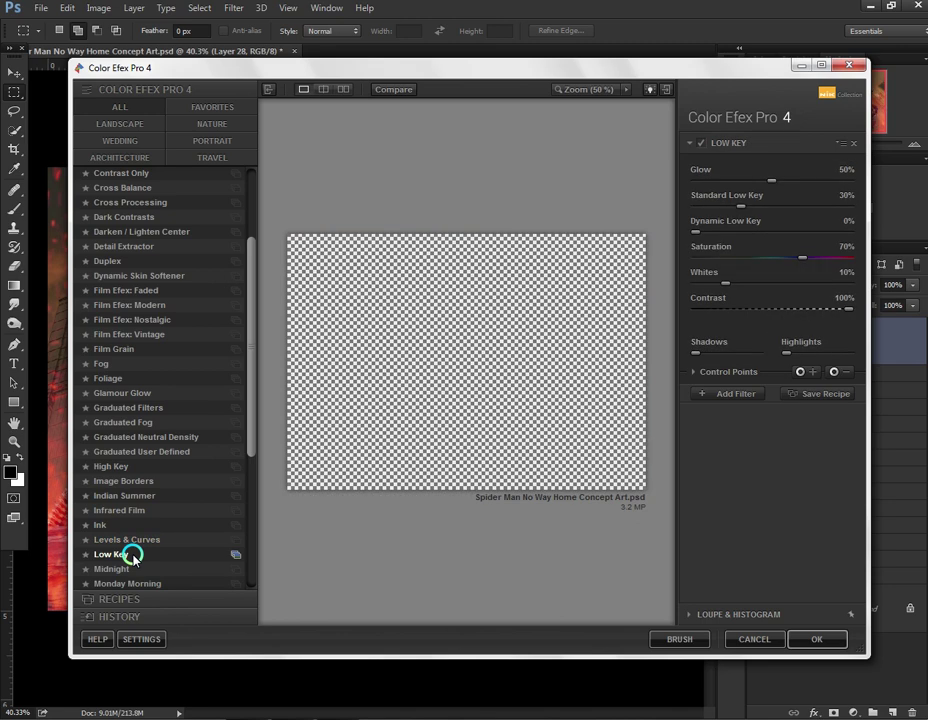
scroll(133, 556, down, 1)
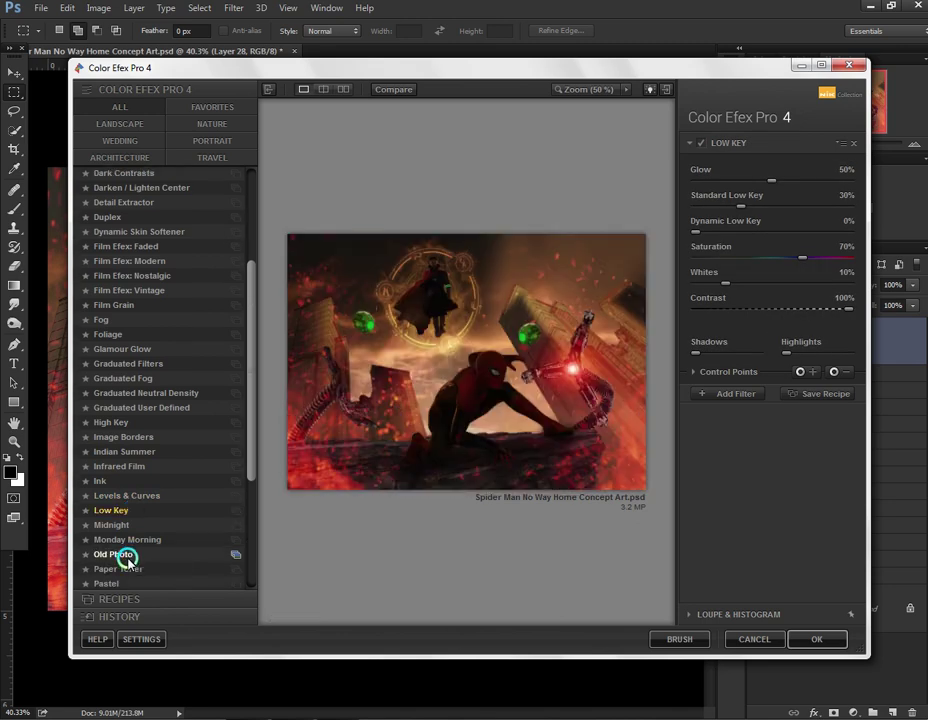
Compare Old Photo, Midnight and Monday Morning, settling on the sepia Old Photo look.
click(128, 557)
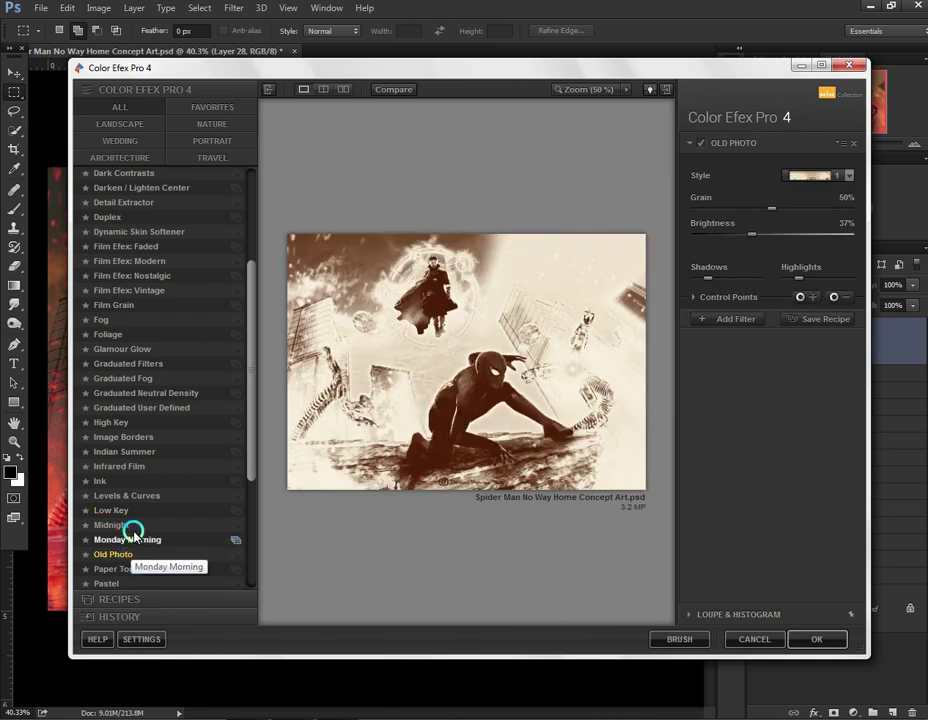
click(128, 525)
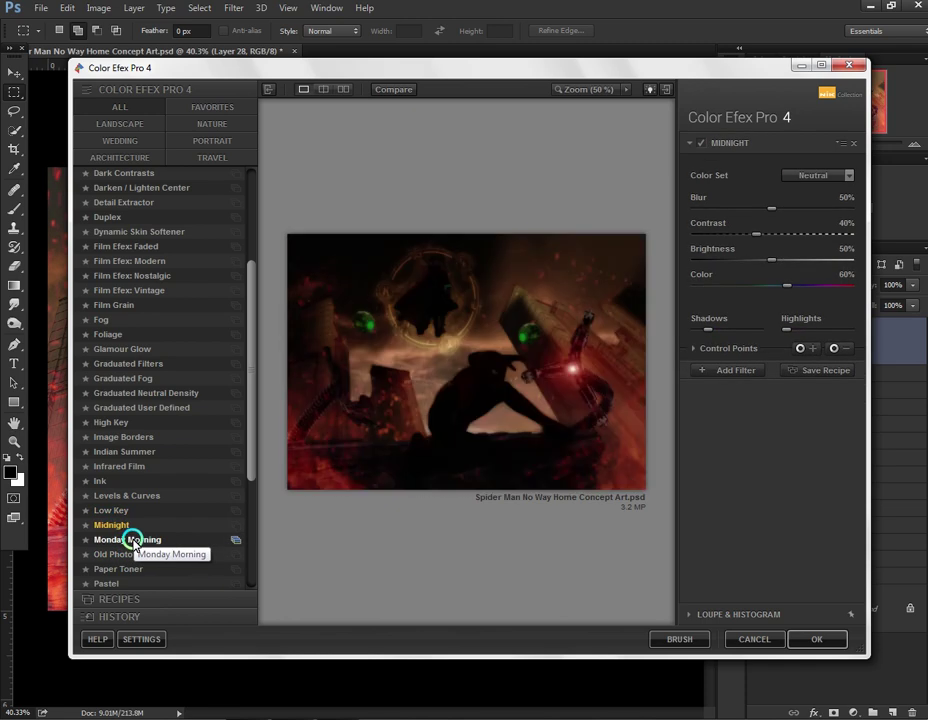
click(130, 540)
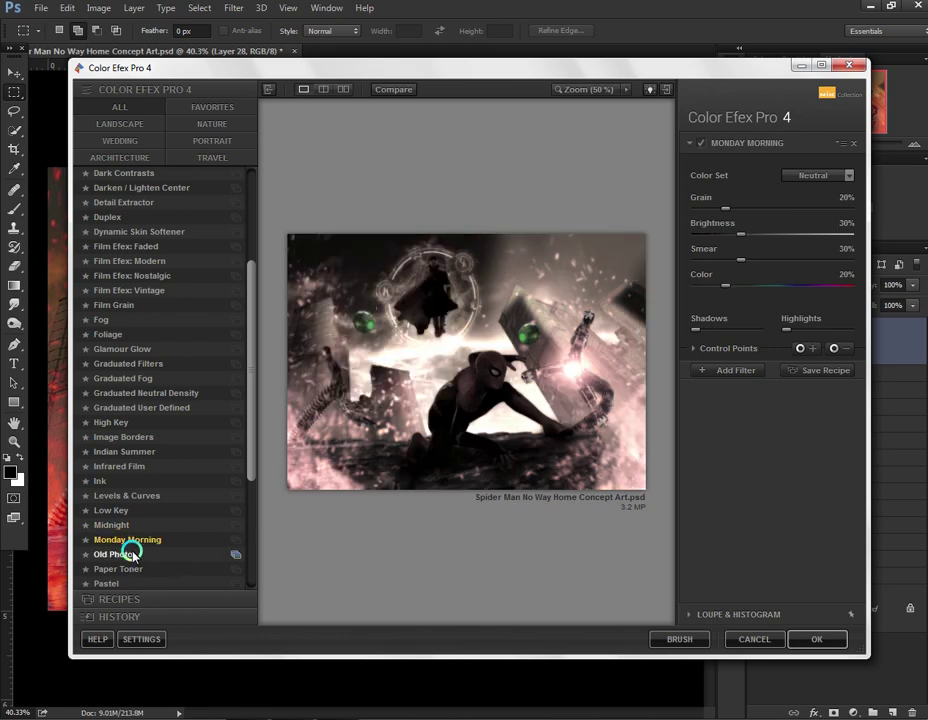
click(130, 553)
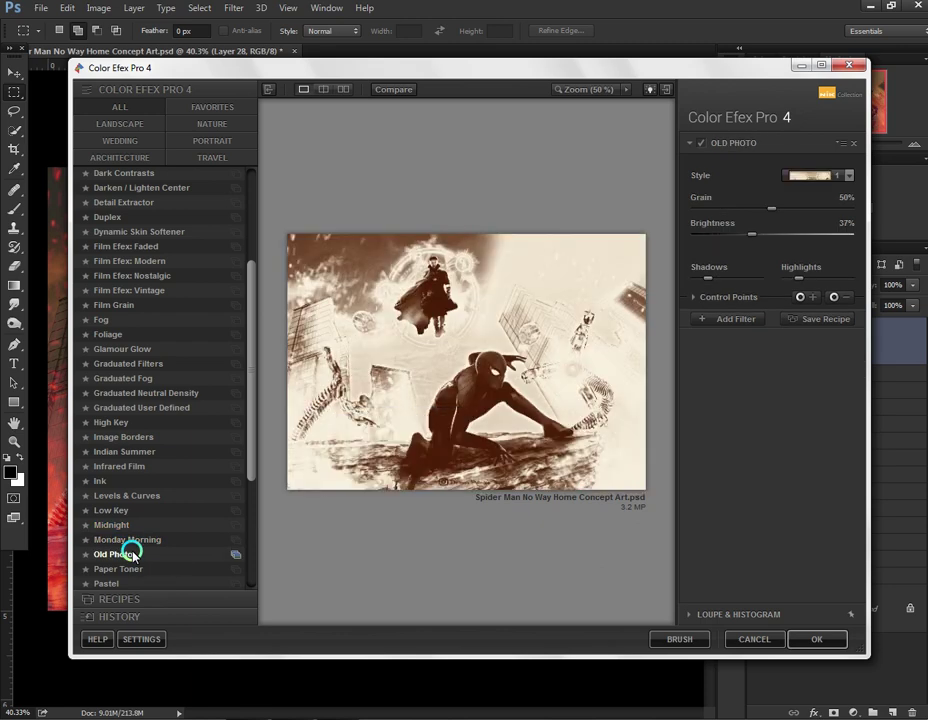
Preview Paper Toner, Pastel, Photo Stylizer, Polarization and Polaroid Transfer.
scroll(130, 552, down, 1)
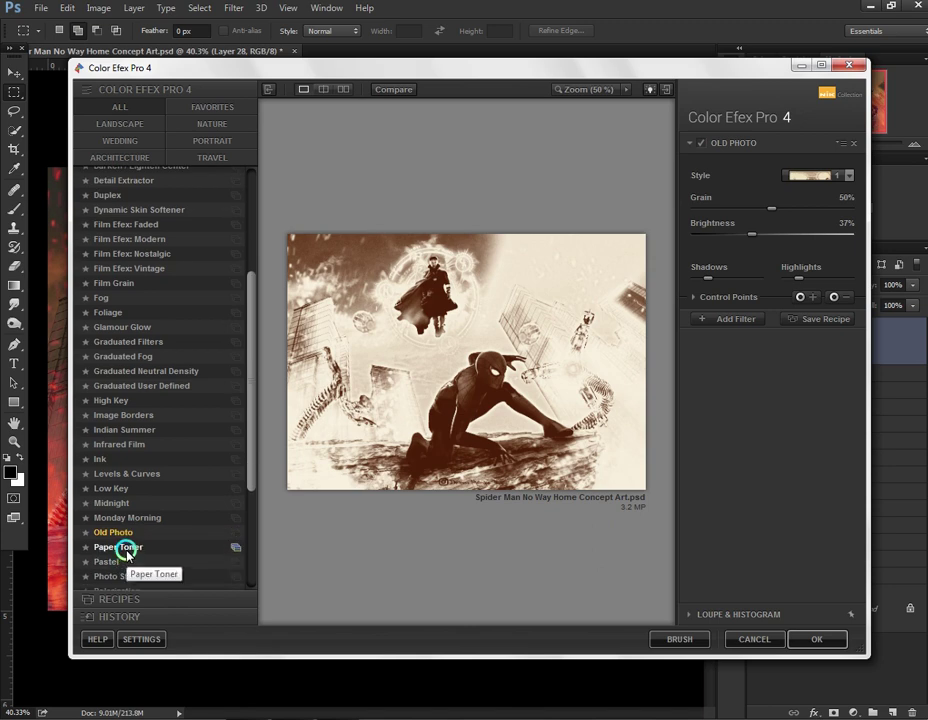
click(125, 549)
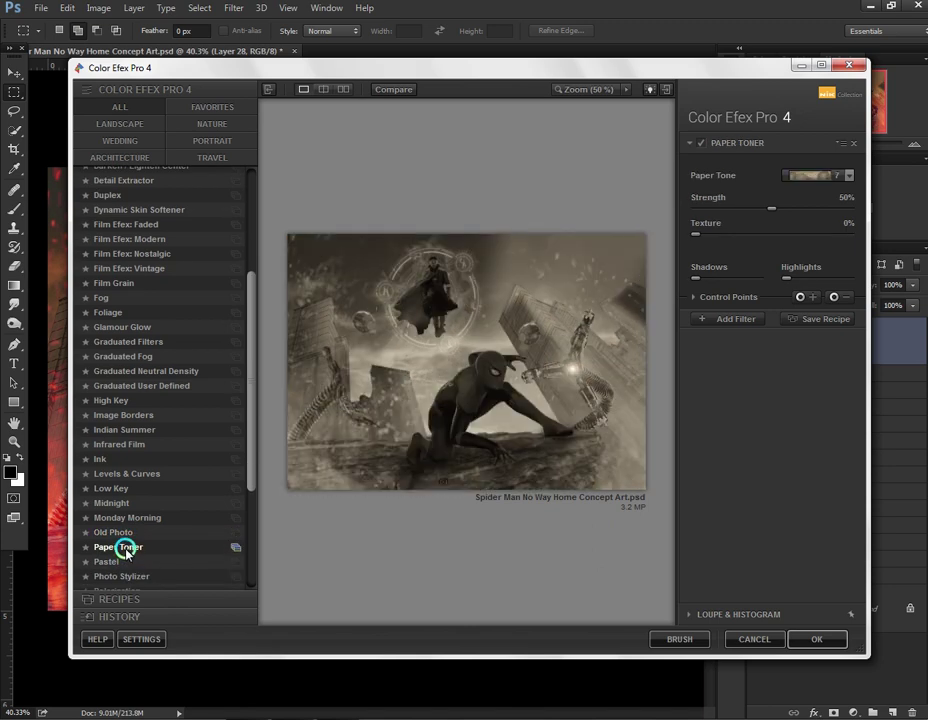
click(126, 562)
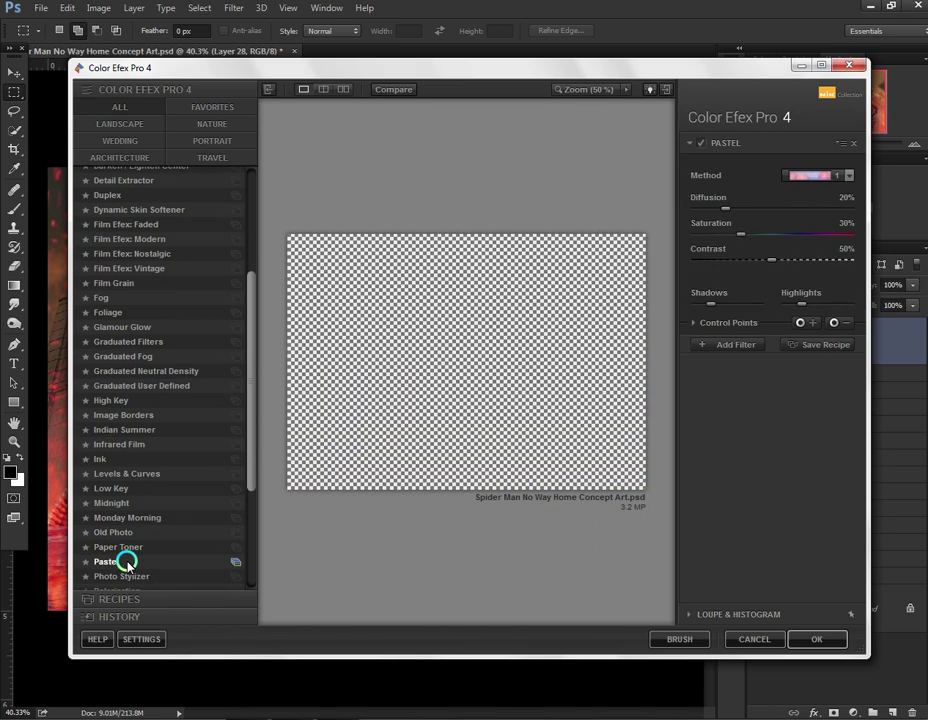
scroll(127, 562, down, 1)
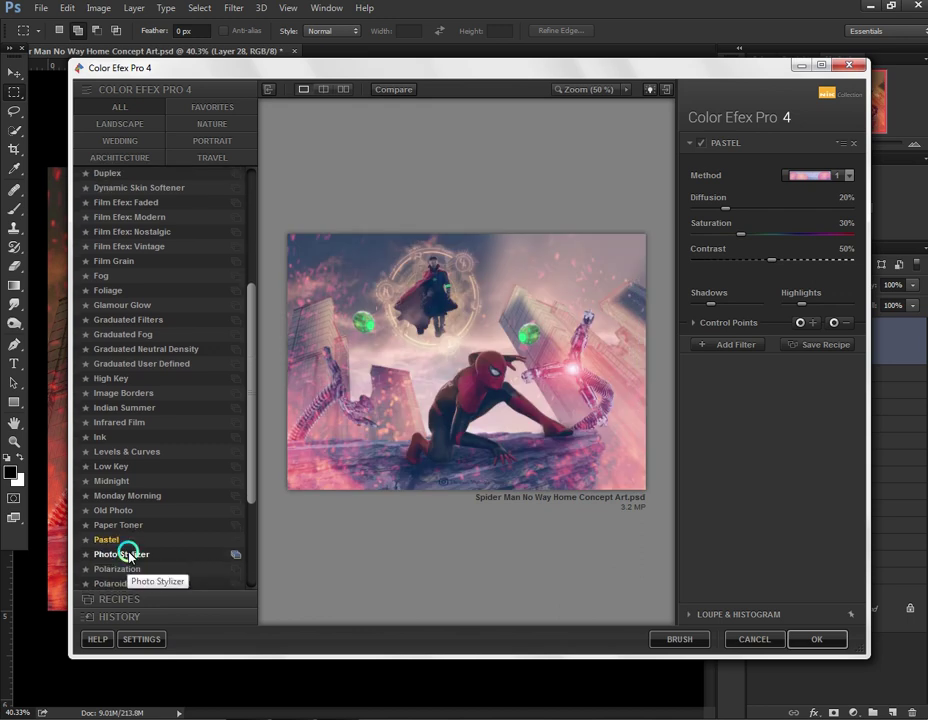
click(127, 554)
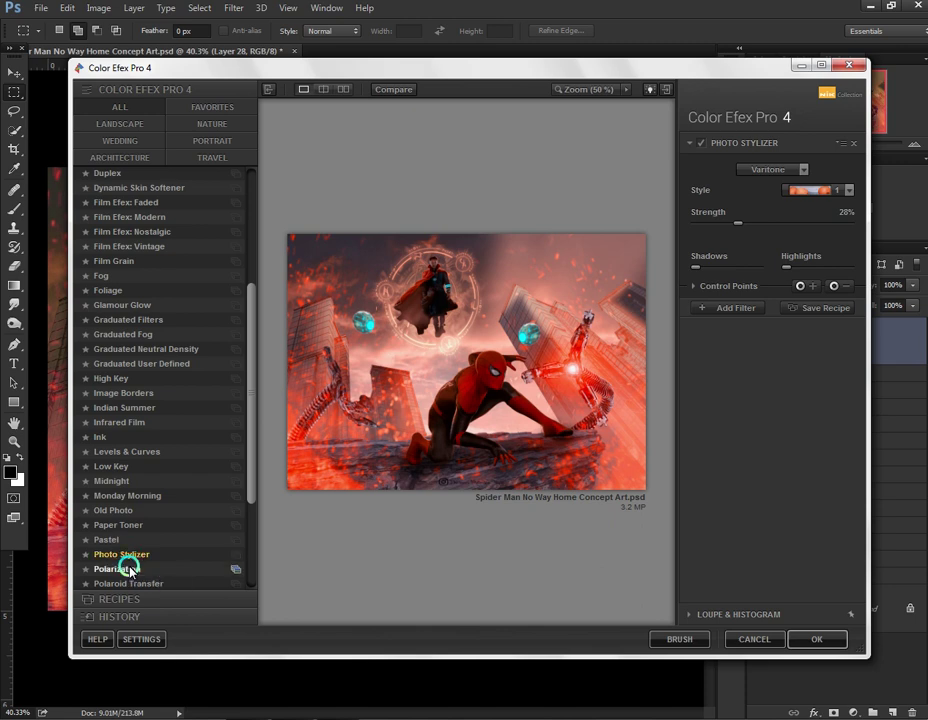
click(128, 569)
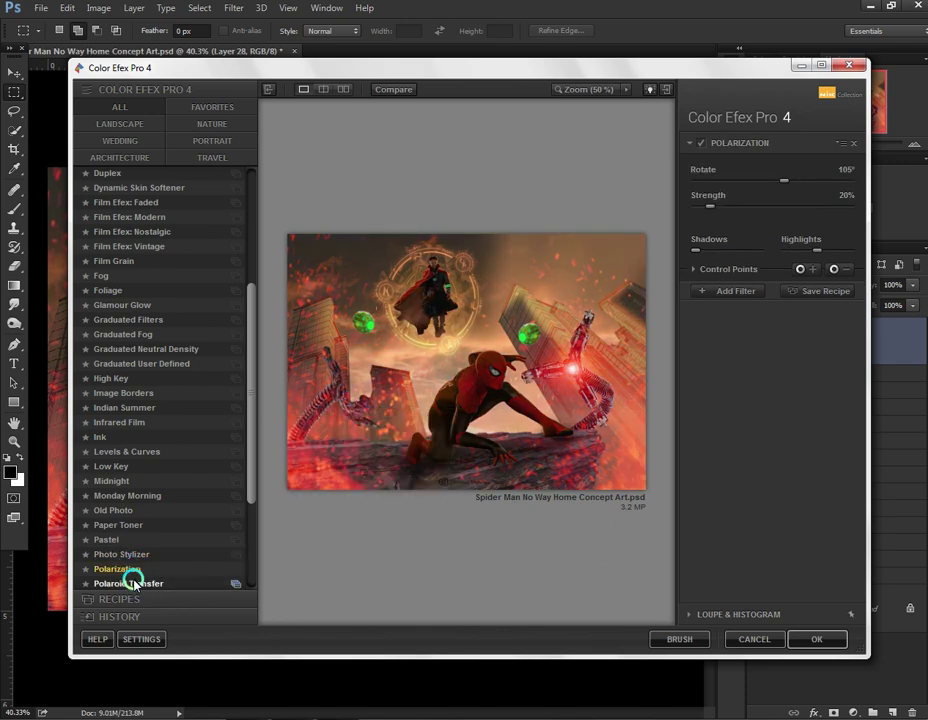
click(133, 583)
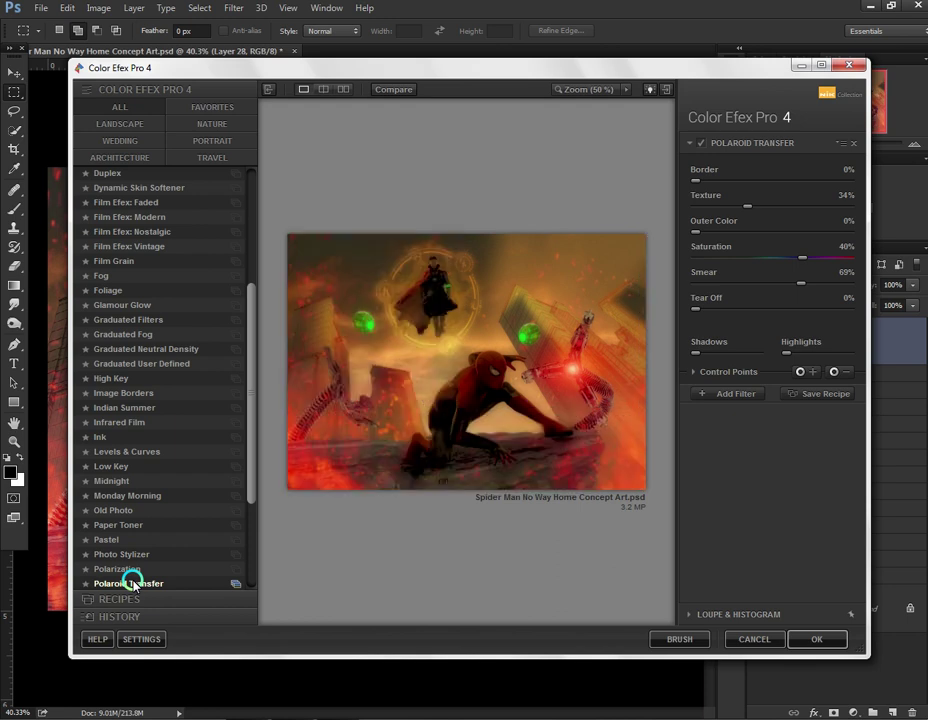
Preview Pro Contrast, then the warm gold Reflector Efex look.
scroll(130, 582, down, 1)
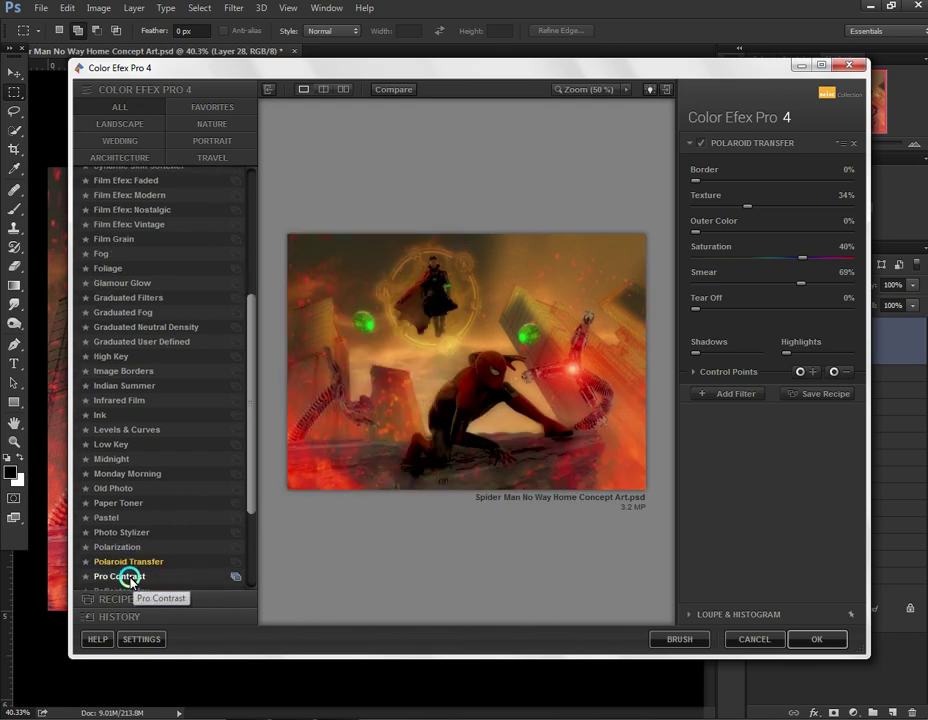
click(120, 578)
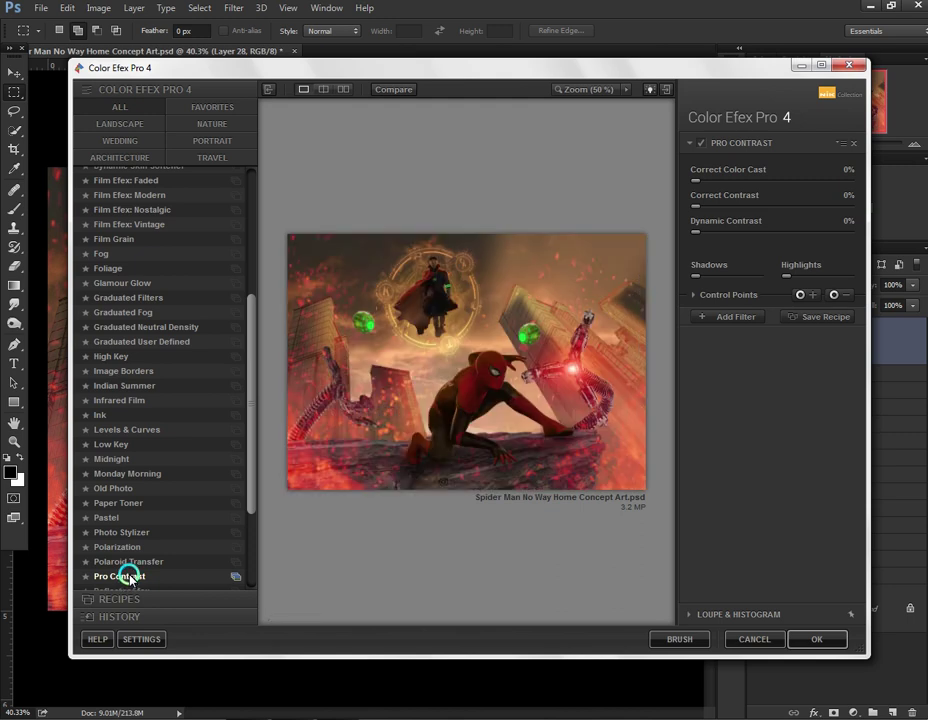
scroll(124, 575, down, 1)
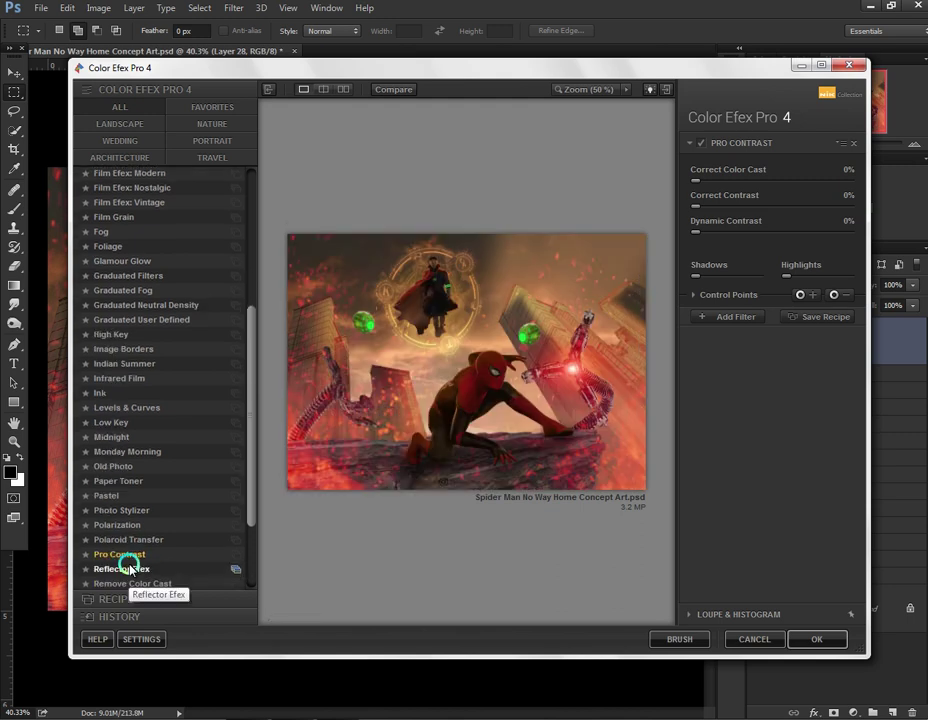
click(128, 568)
scroll(128, 566, down, 1)
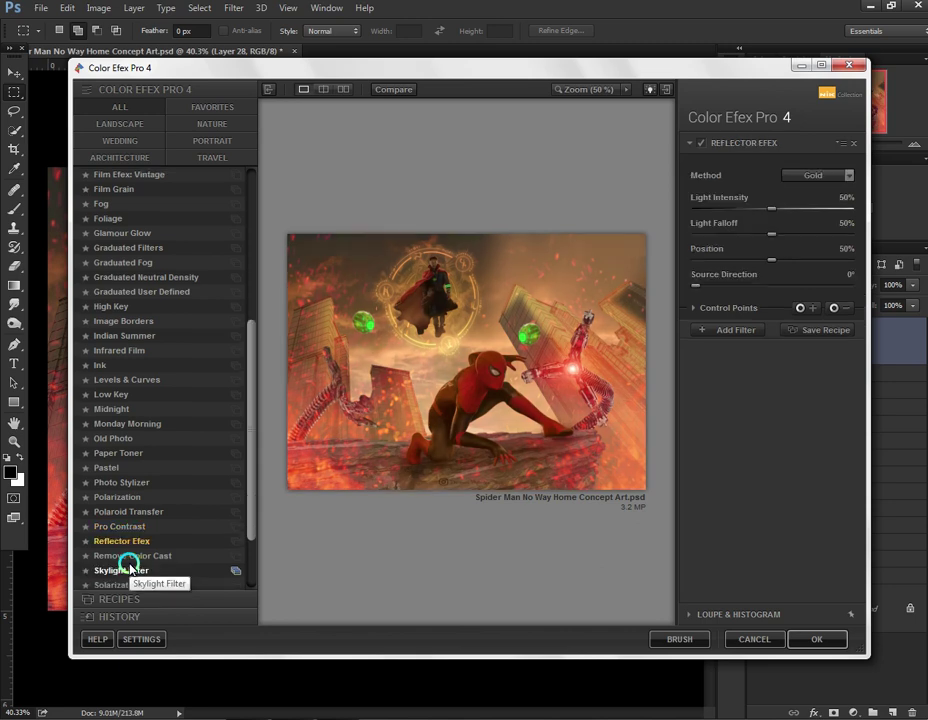
scroll(128, 566, down, 1)
scroll(128, 565, down, 1)
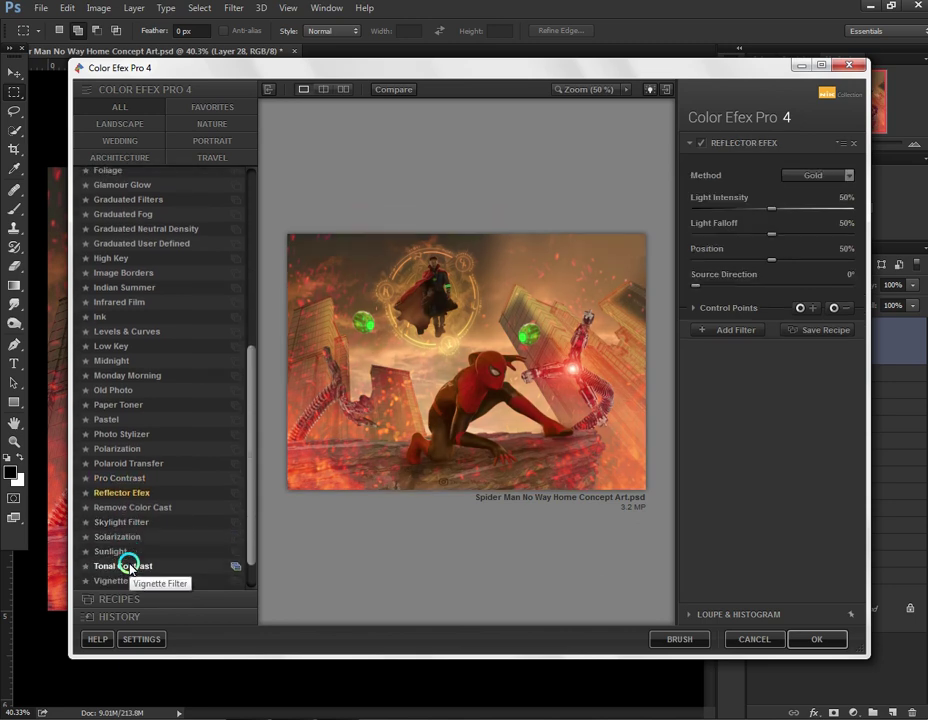
scroll(128, 562, down, 1)
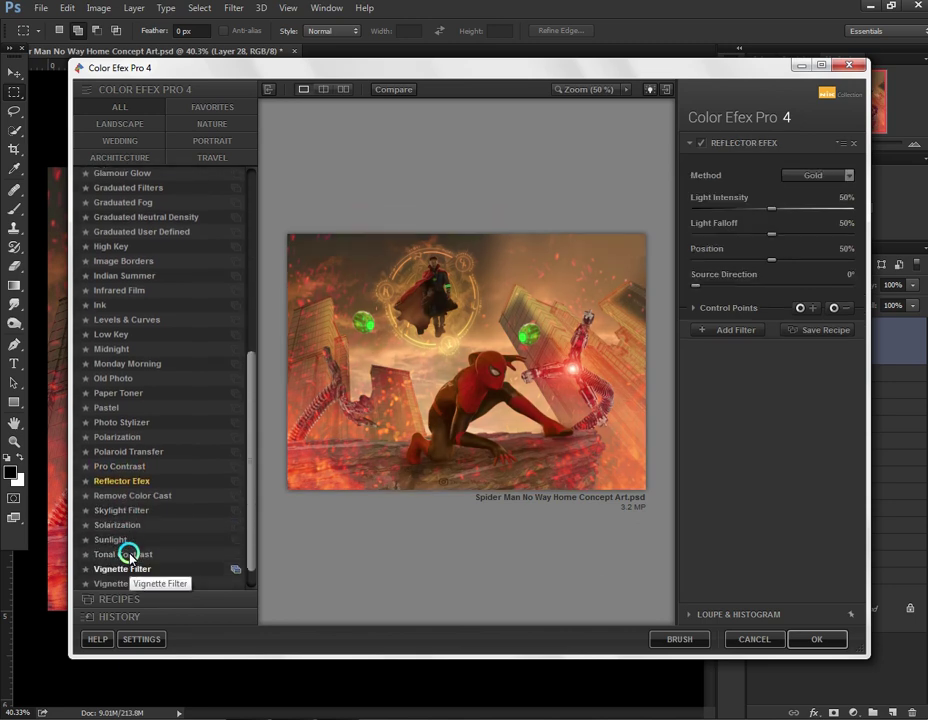
Preview Remove Color Cast, Skylight Filter, Solarization, Sunlight and Tonal Contrast.
click(139, 497)
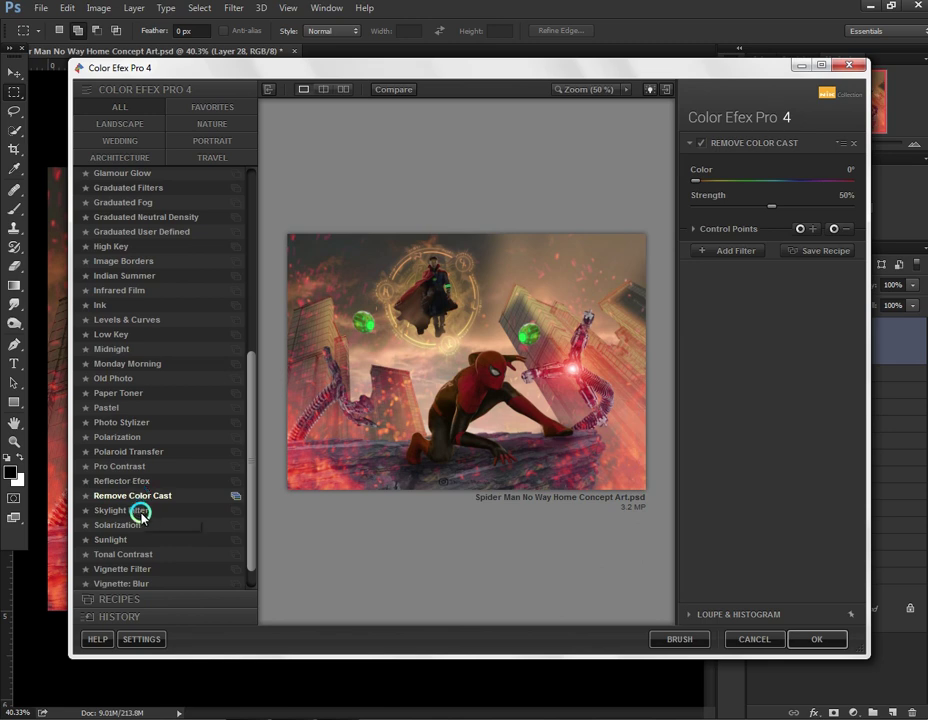
click(141, 513)
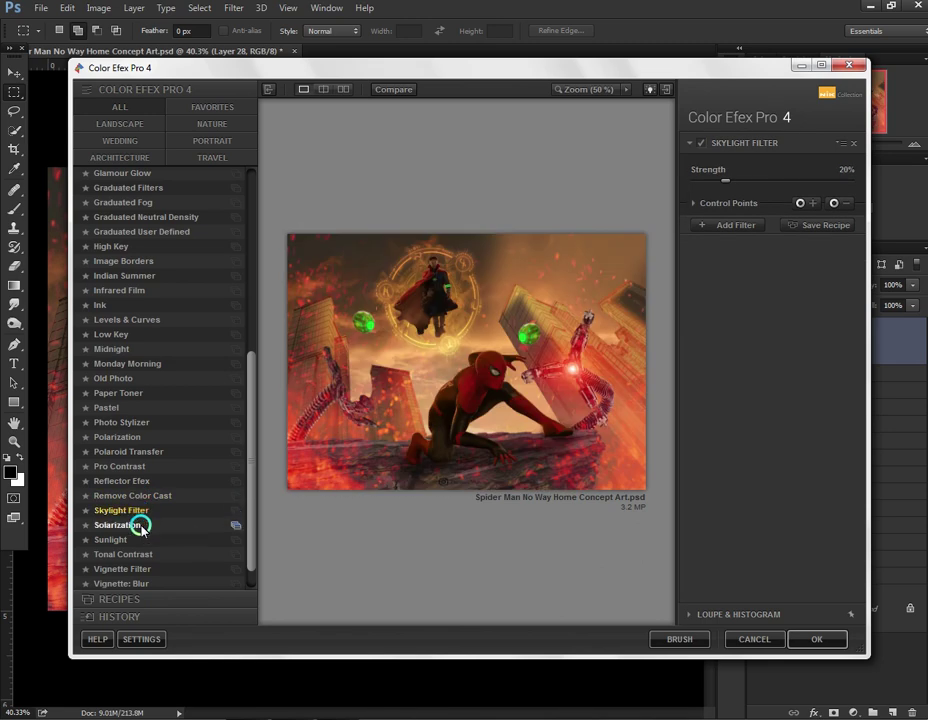
click(141, 527)
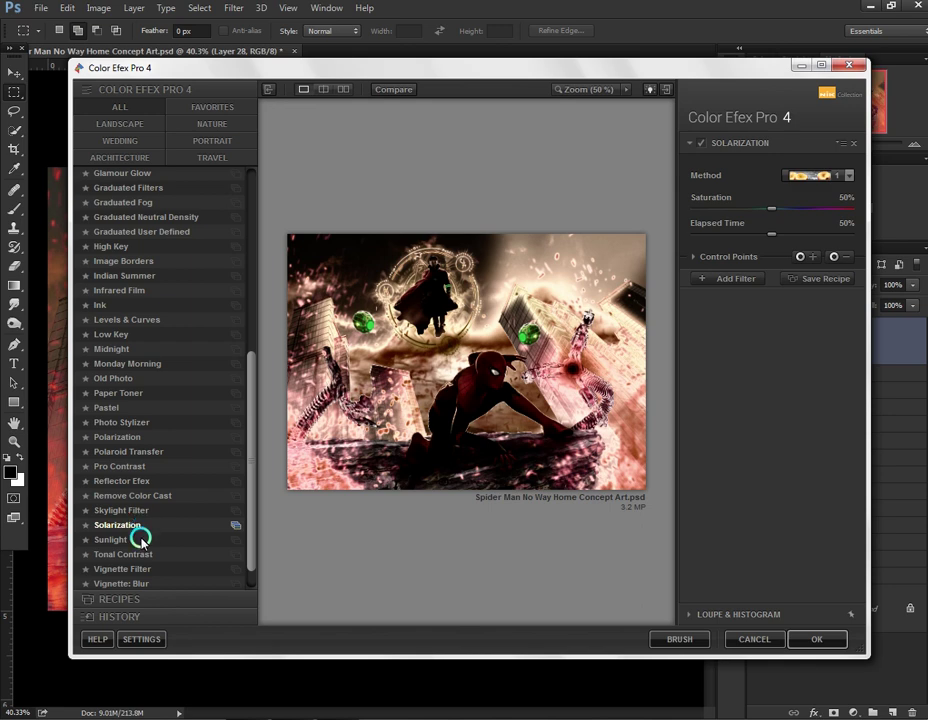
click(141, 540)
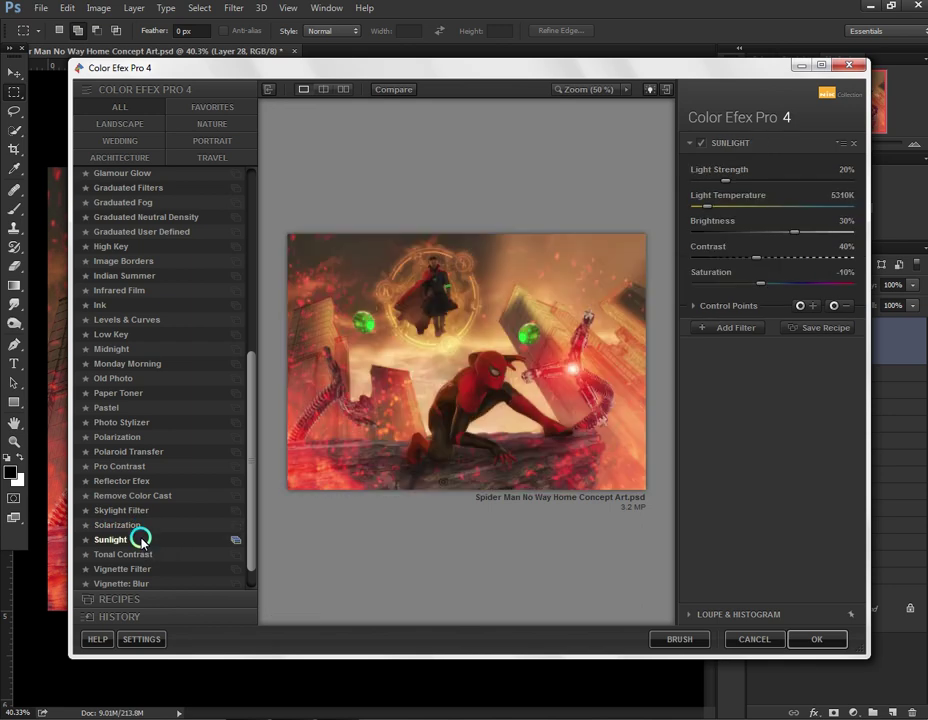
click(143, 561)
Preview Vignette: Blur and Vignette: Lens, then close Color Efex Pro 4 without applying.
scroll(142, 558, down, 1)
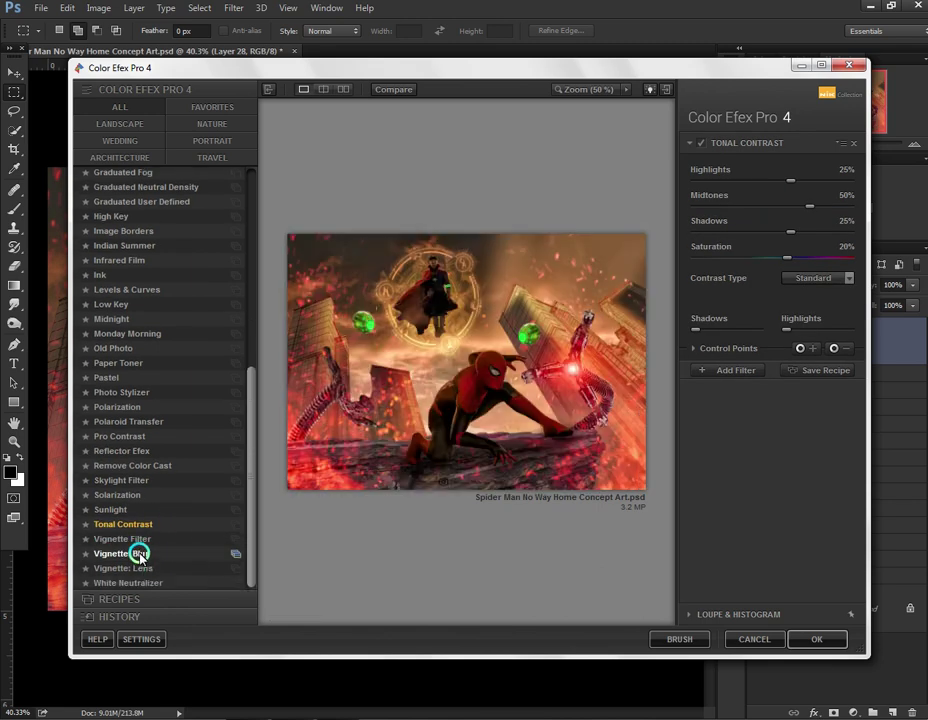
click(140, 554)
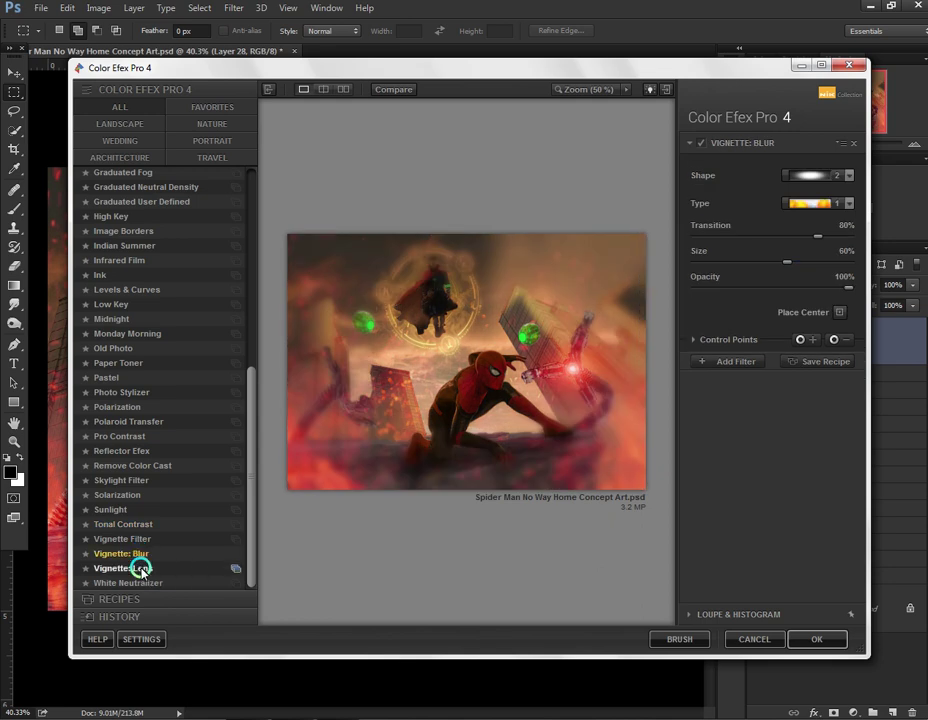
click(142, 568)
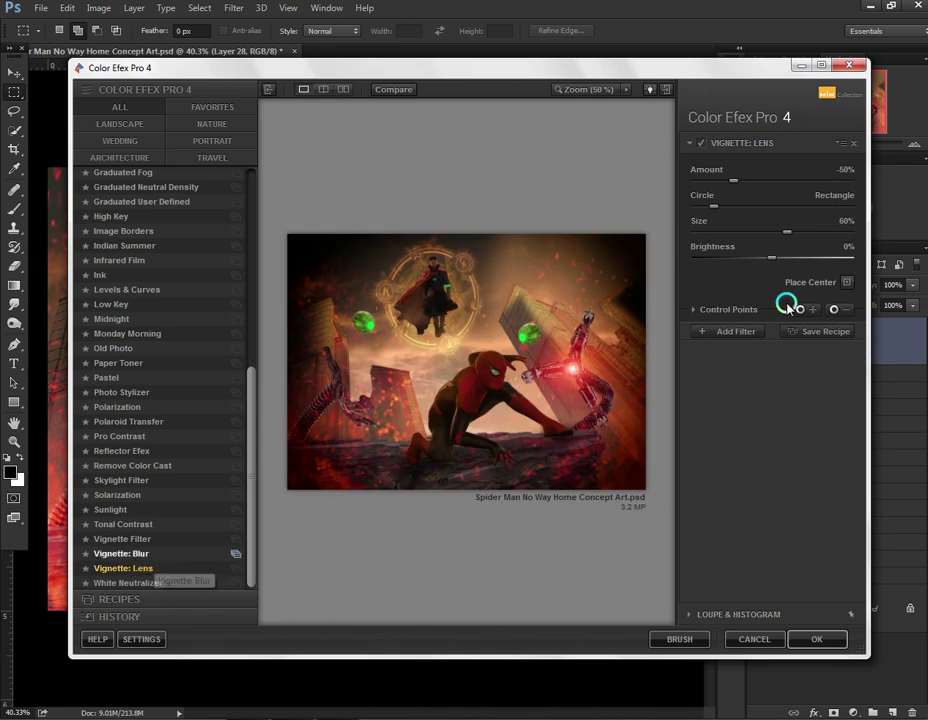
click(859, 69)
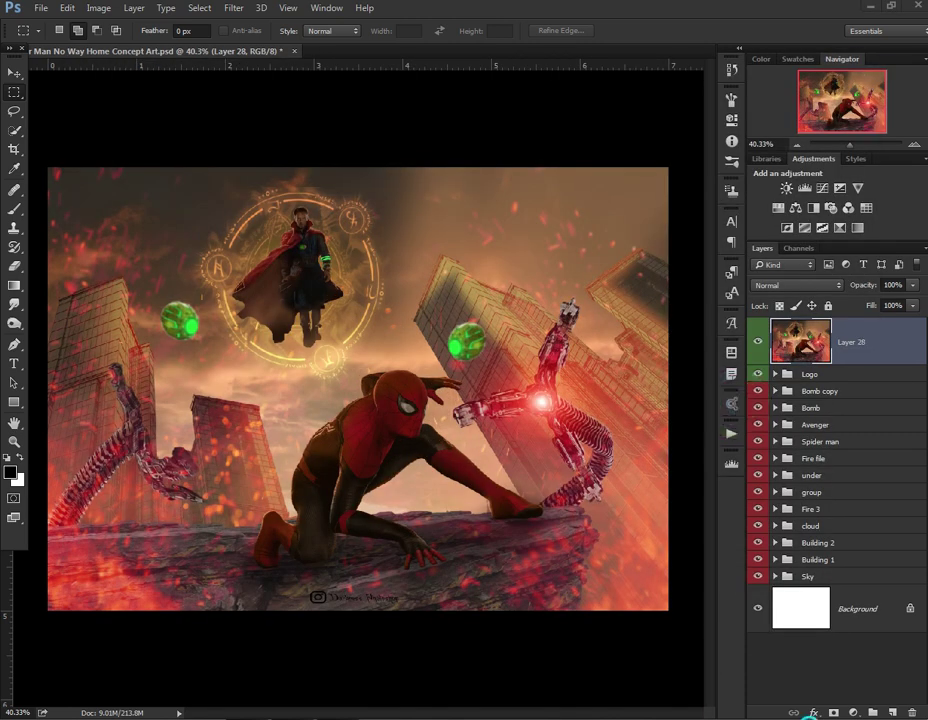